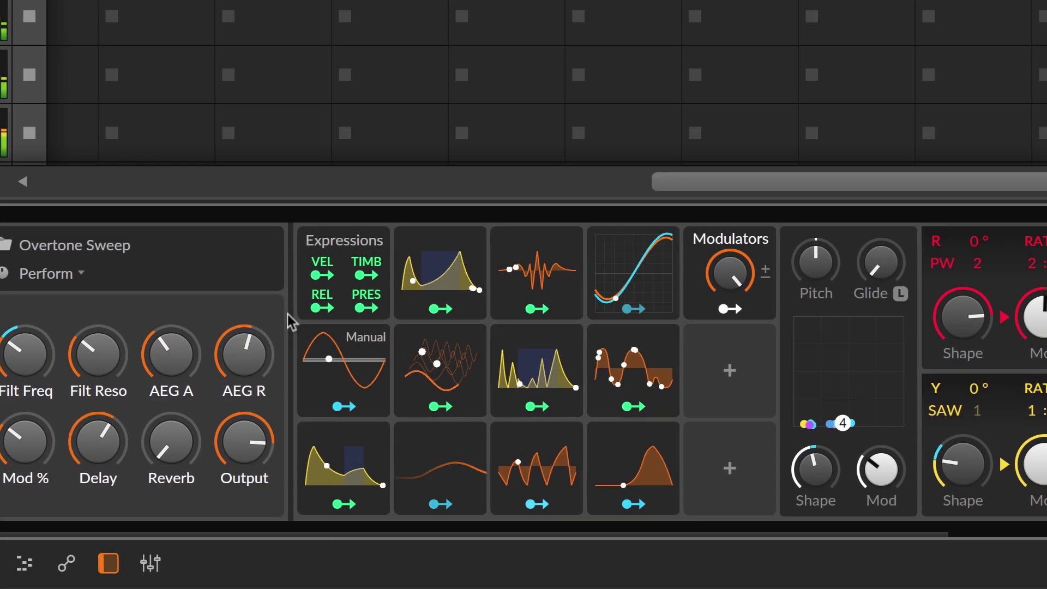
Step: Open the Wavetable LFO and set its Index to about 76 %
left_click(444, 360)
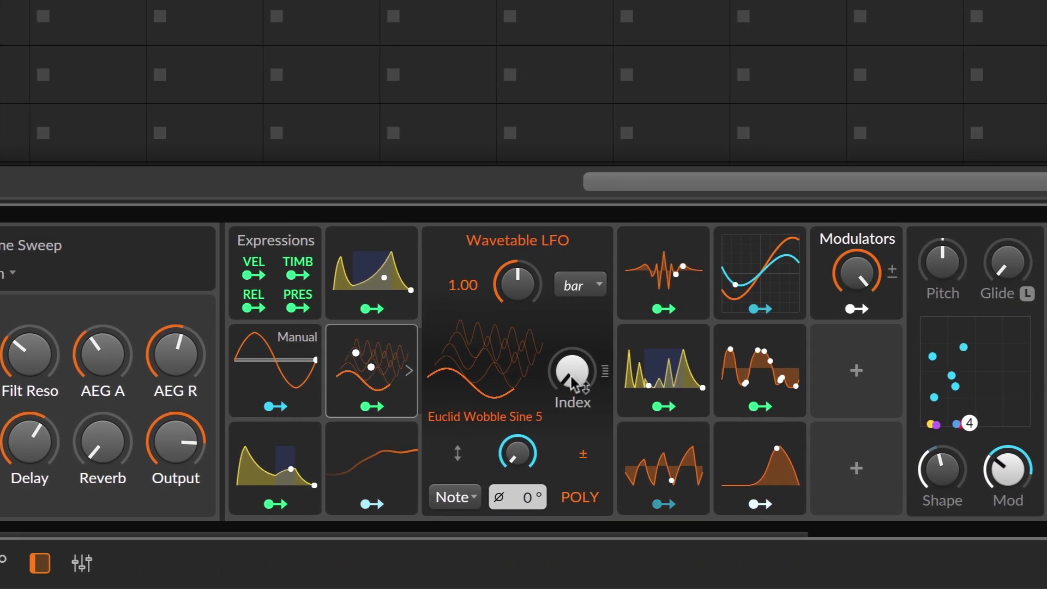
left_click_drag(573, 382, 573, 316)
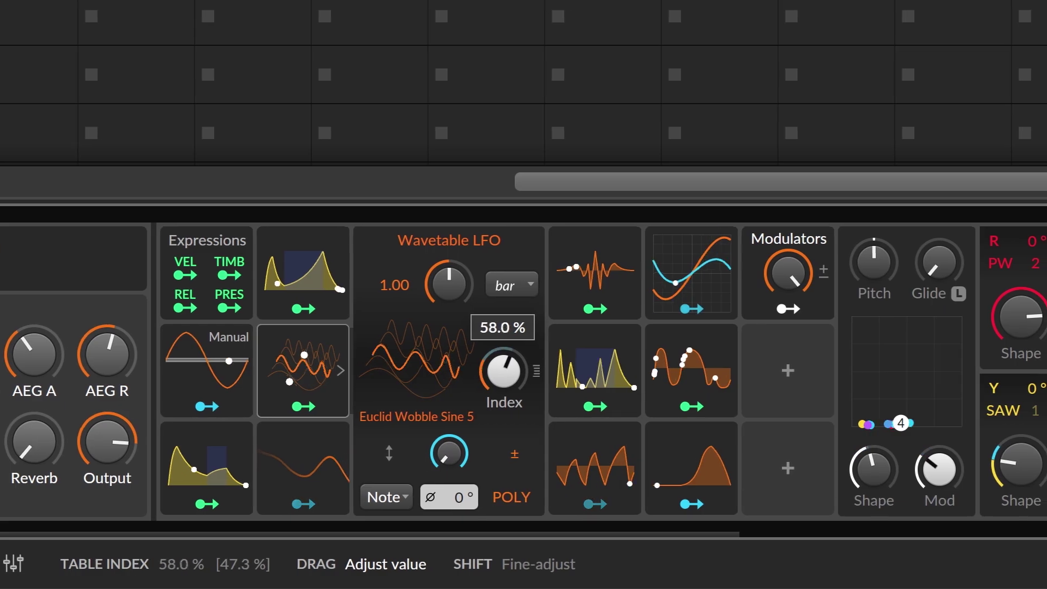
mouse_move(504, 370)
left_mouse_down()
mouse_move(504, 332)
mouse_move(504, 354)
left_mouse_up()
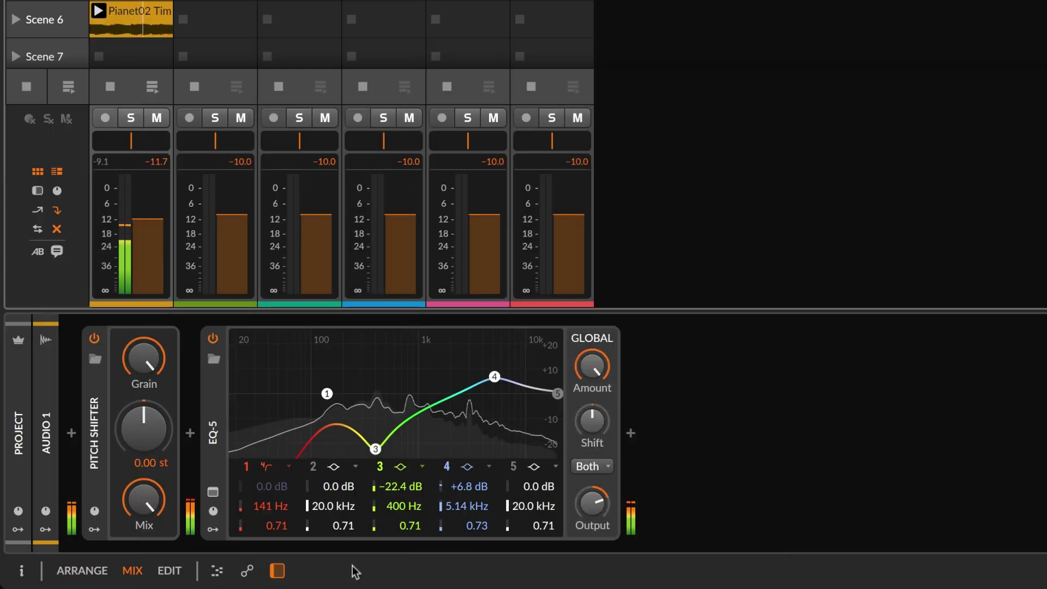
Step: Show Audio 1's modulators and open the modulator browser
left_click(45, 526)
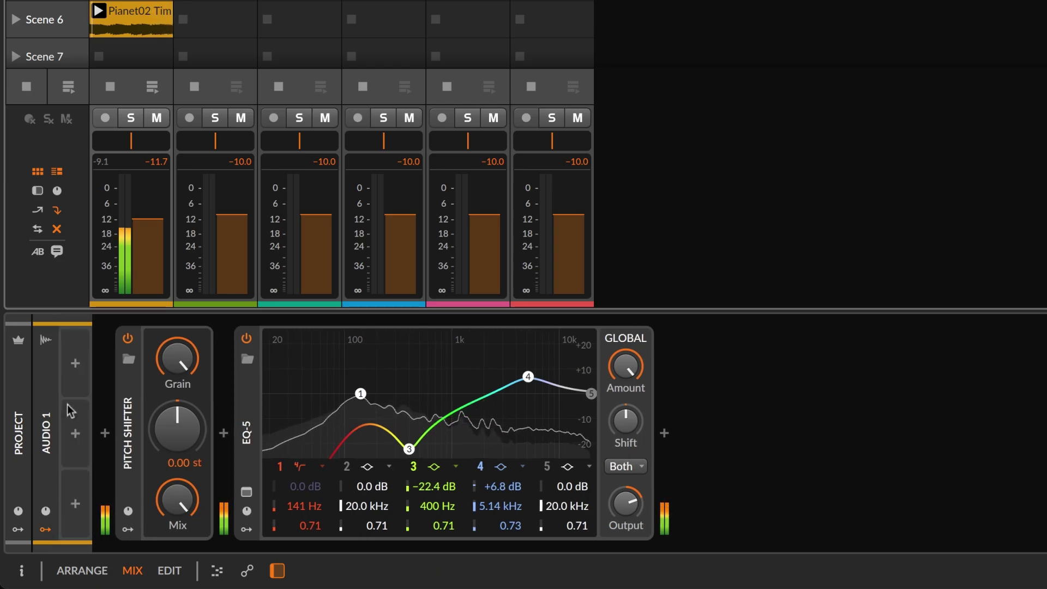
left_click(76, 363)
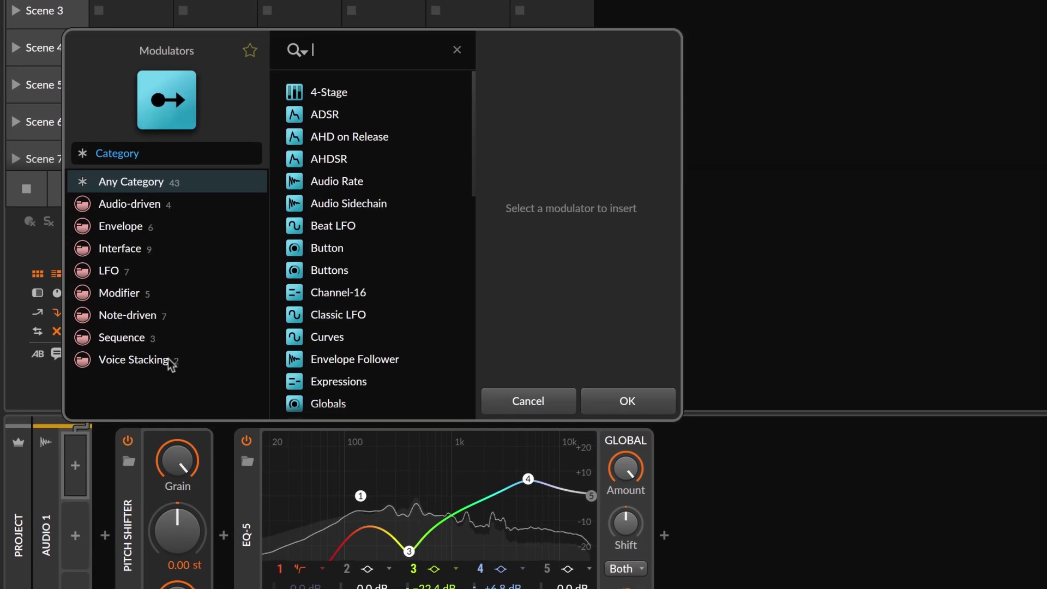
scroll(412, 187, "down", 8)
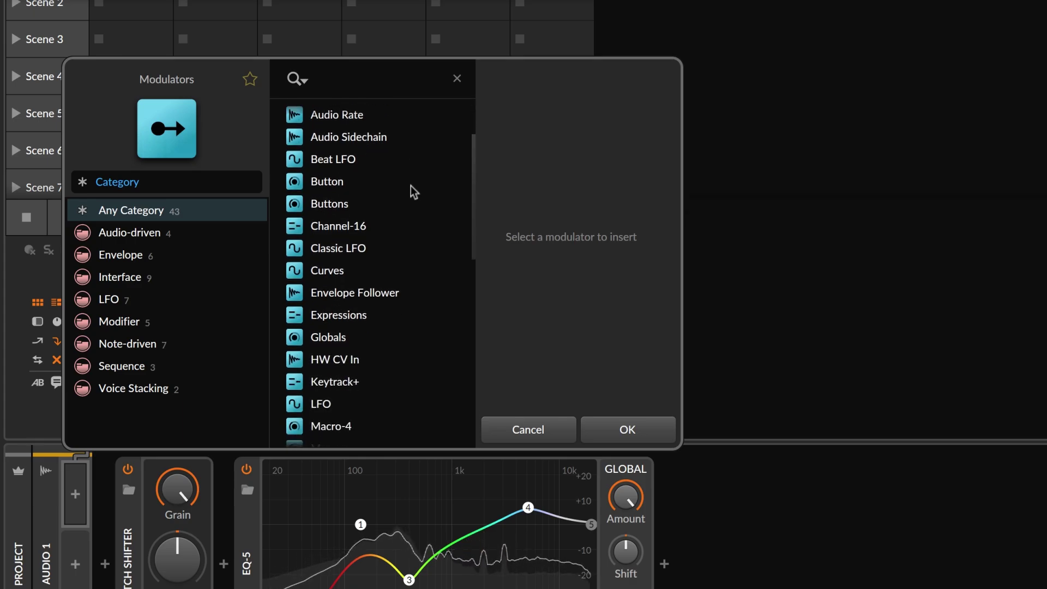
scroll(414, 191, "down", 5)
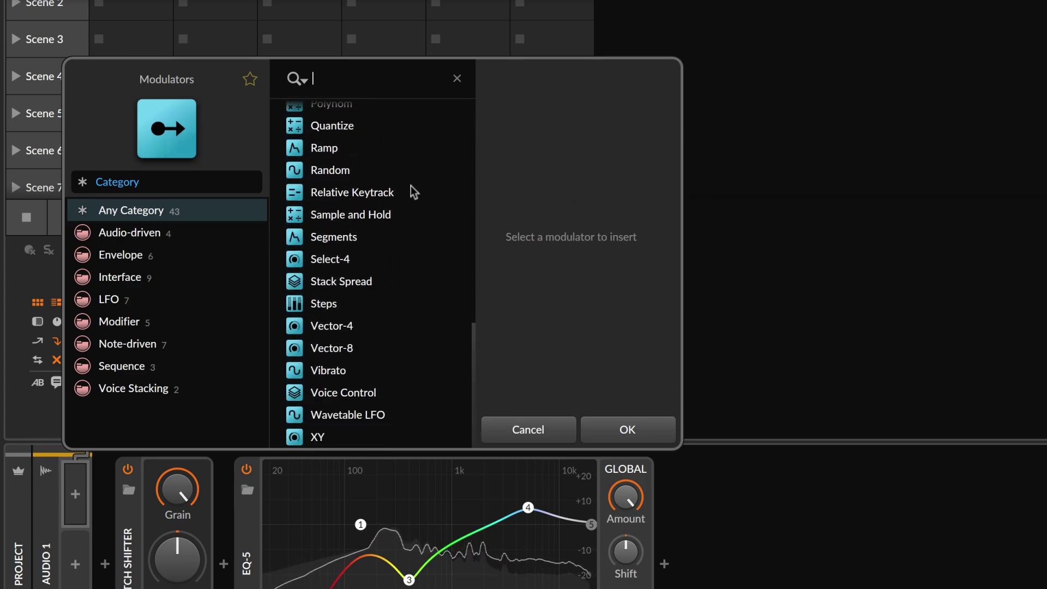
Step: Browse the modulator categories, then preview Classic LFO from the LFO category
left_click(175, 237)
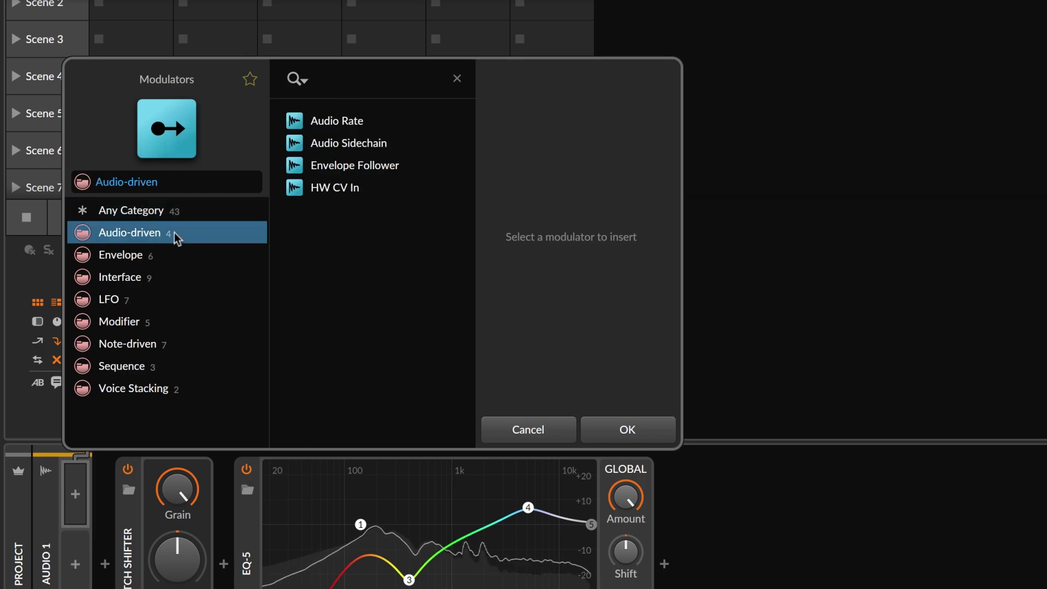
left_click(165, 261)
left_click(155, 281)
left_click(150, 303)
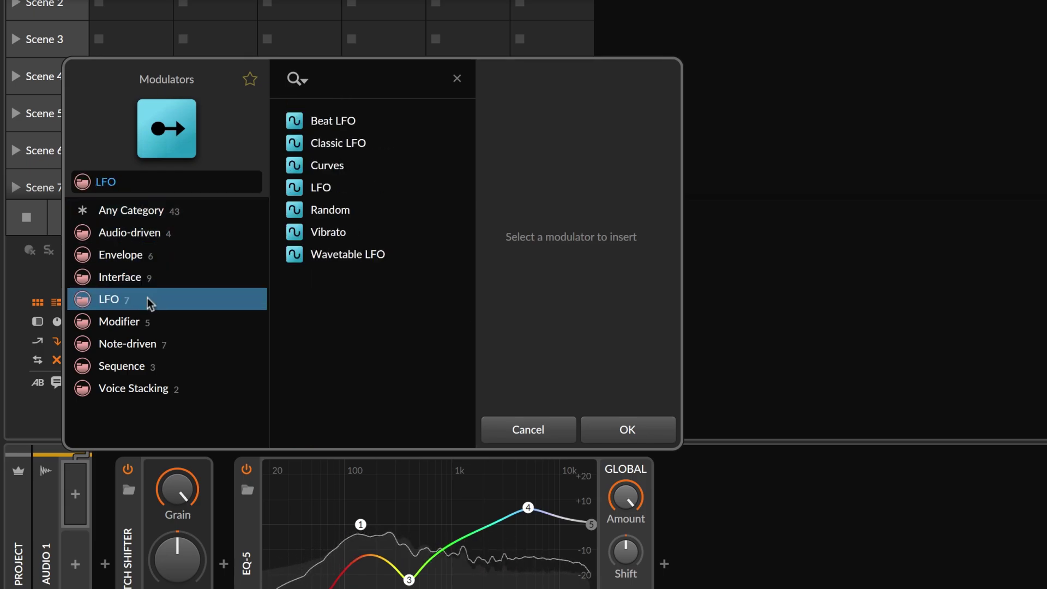
left_click(147, 324)
left_click(146, 349)
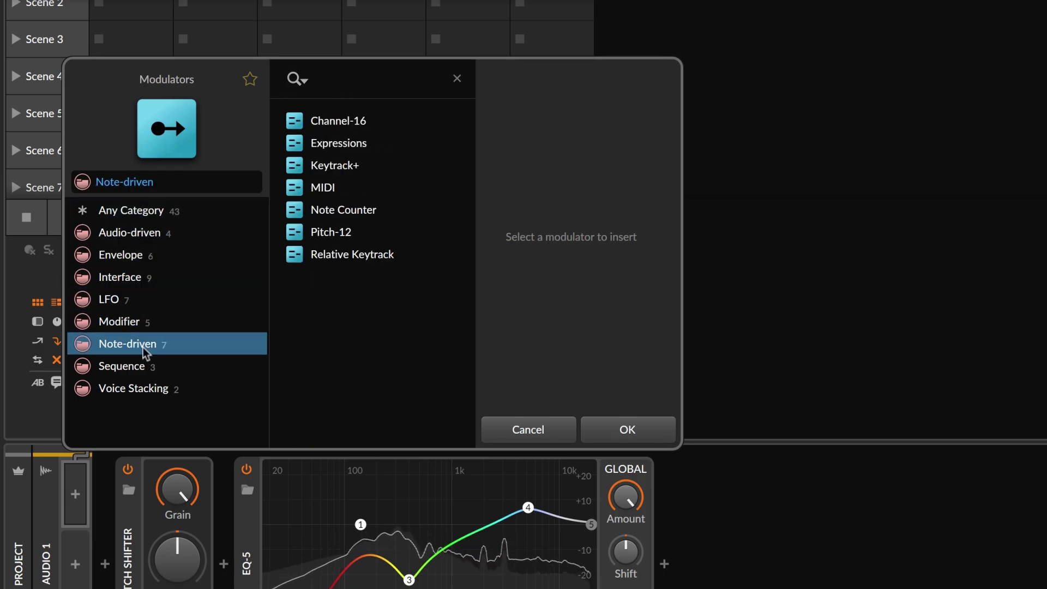
left_click(143, 373)
left_click(143, 390)
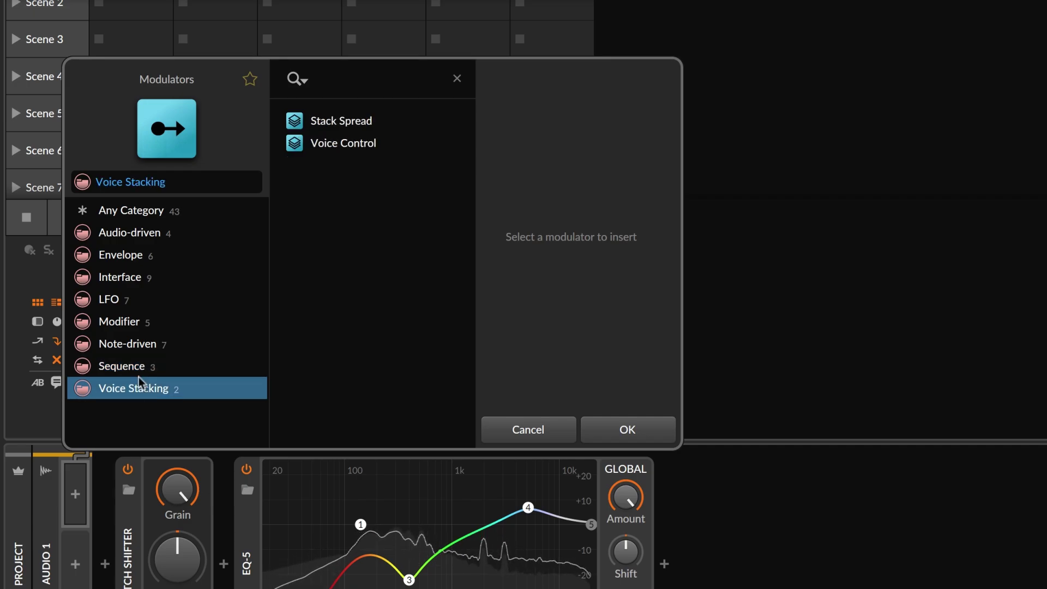
left_click(143, 305)
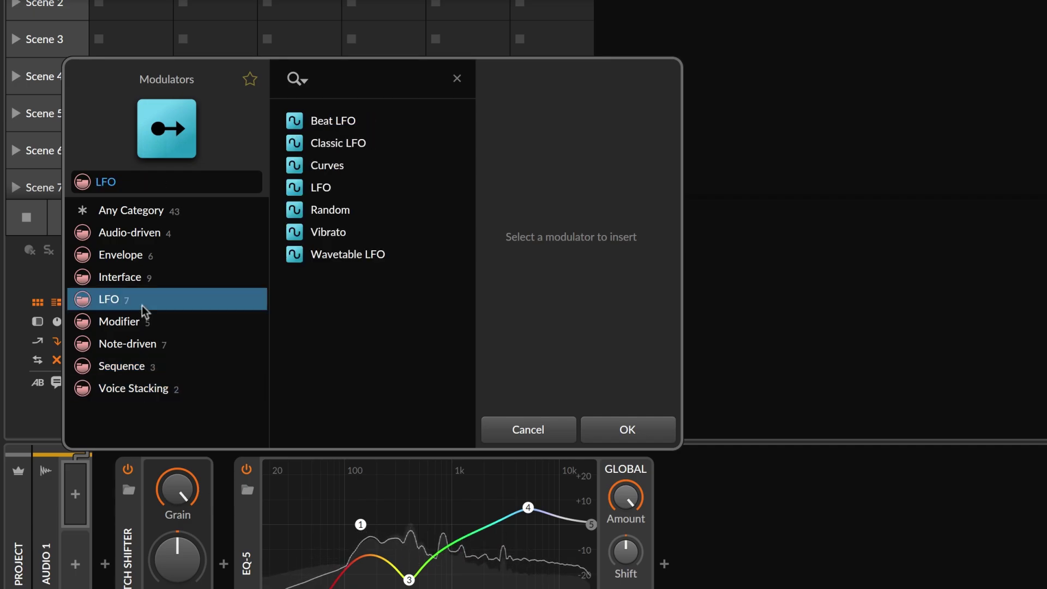
left_click(324, 146)
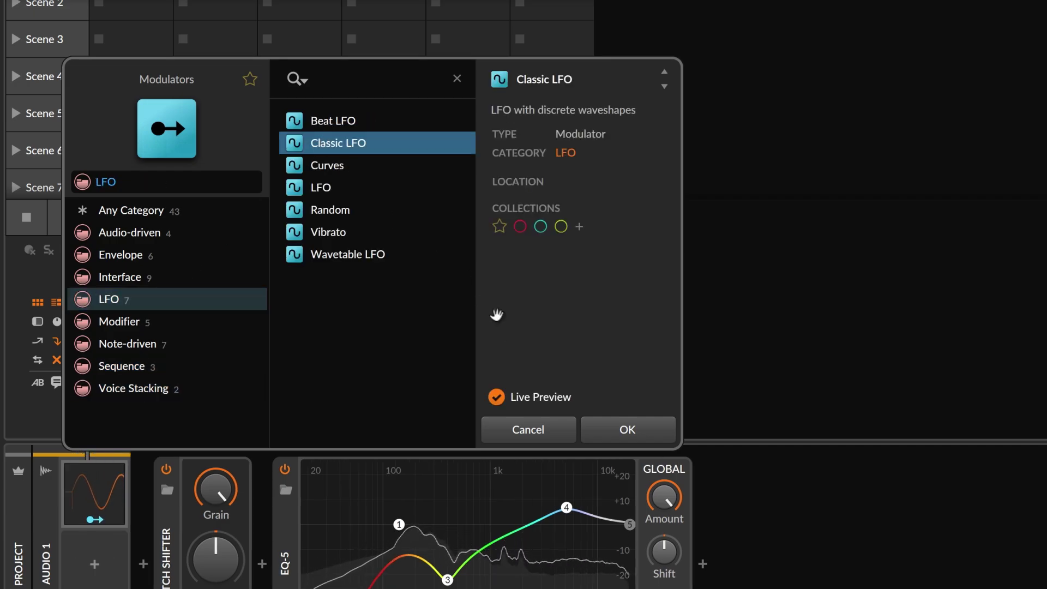
Step: Add the Classic LFO and map it to Audio 1's pan
left_click(592, 419)
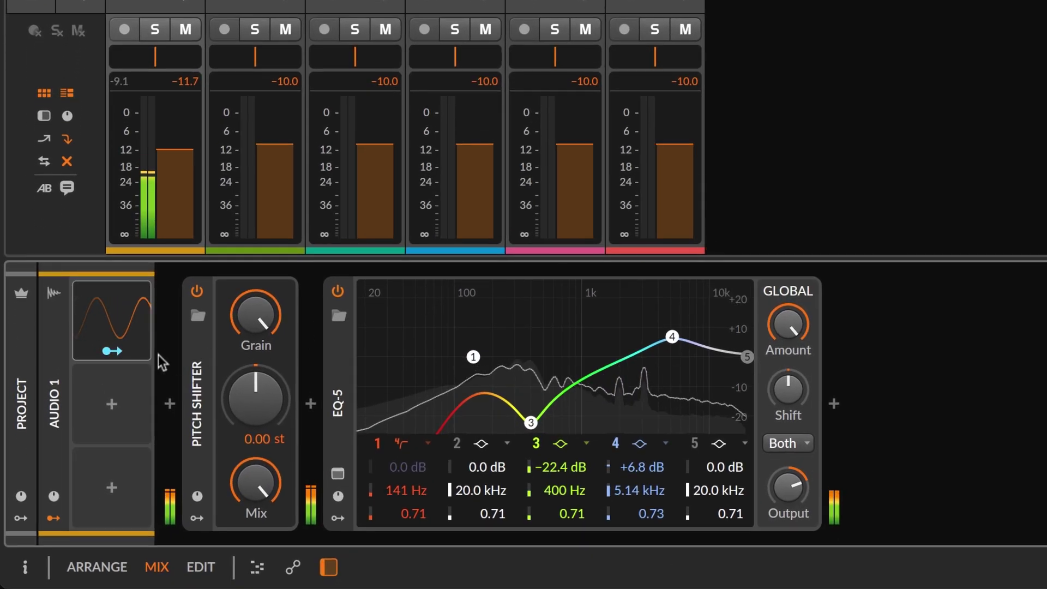
left_click(136, 352)
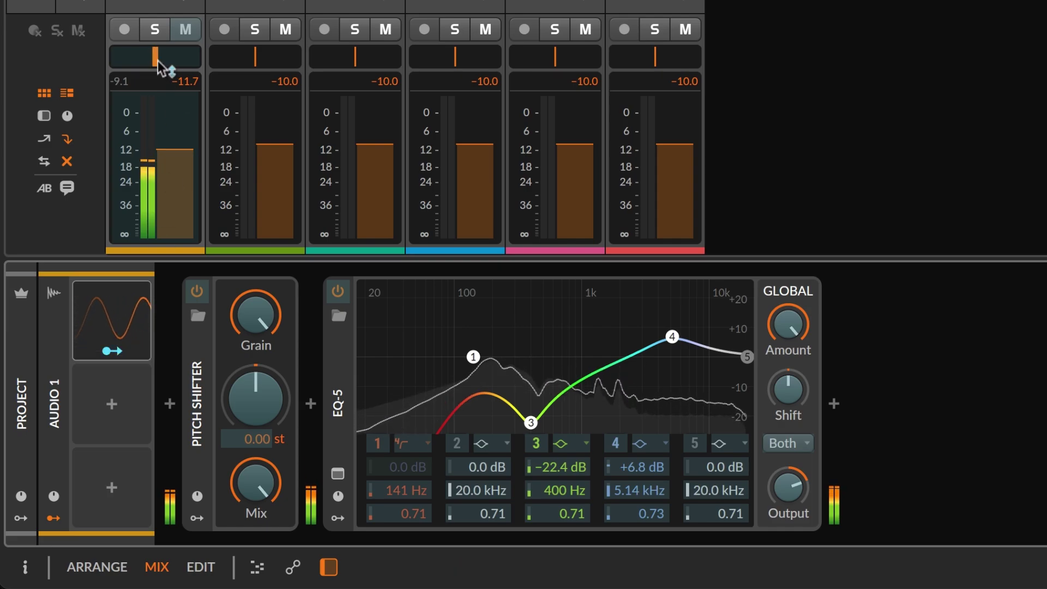
left_click_drag(159, 59, 159, 64)
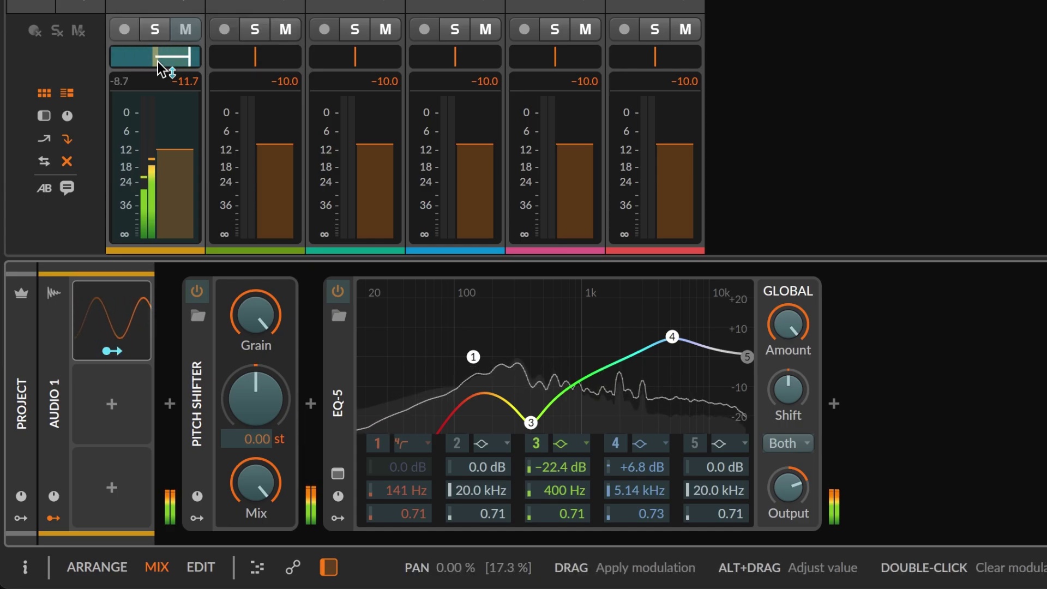
left_click(141, 359)
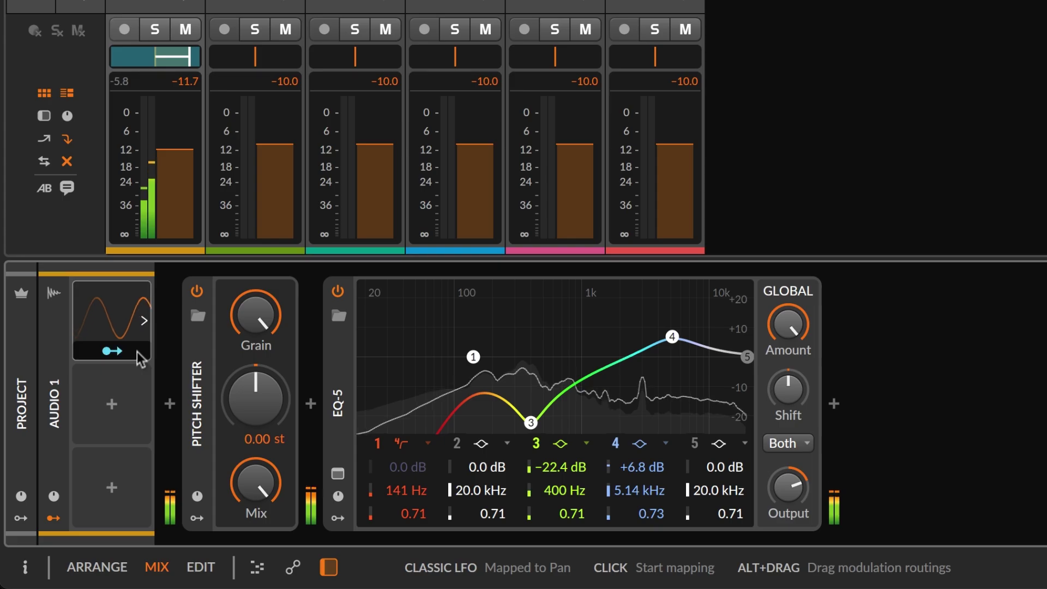
Step: Sync the Classic LFO rate to 1/8 notes with 31.1 % amount
left_click(132, 328)
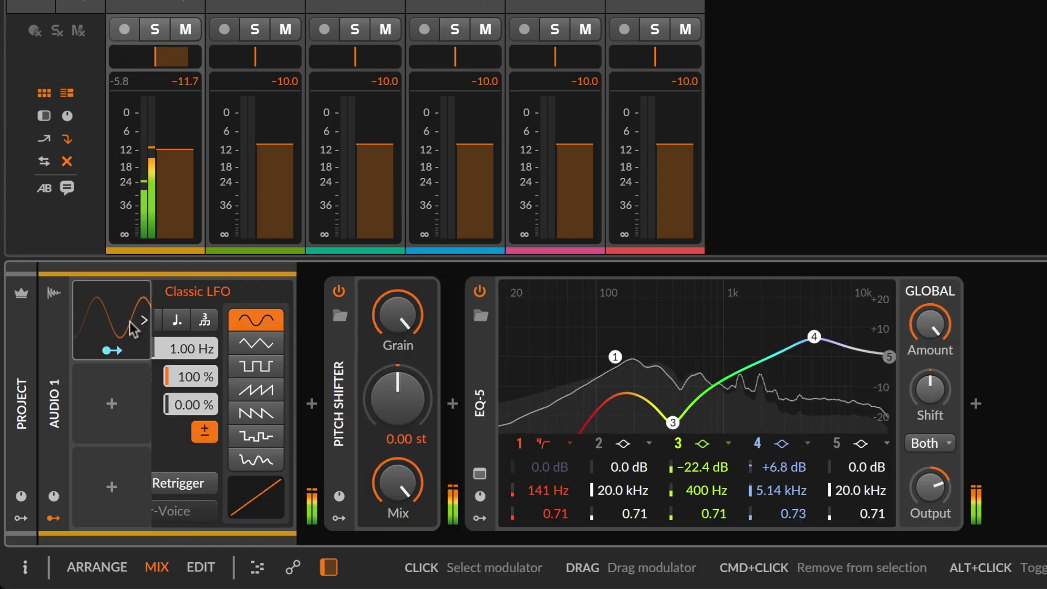
left_click(201, 322)
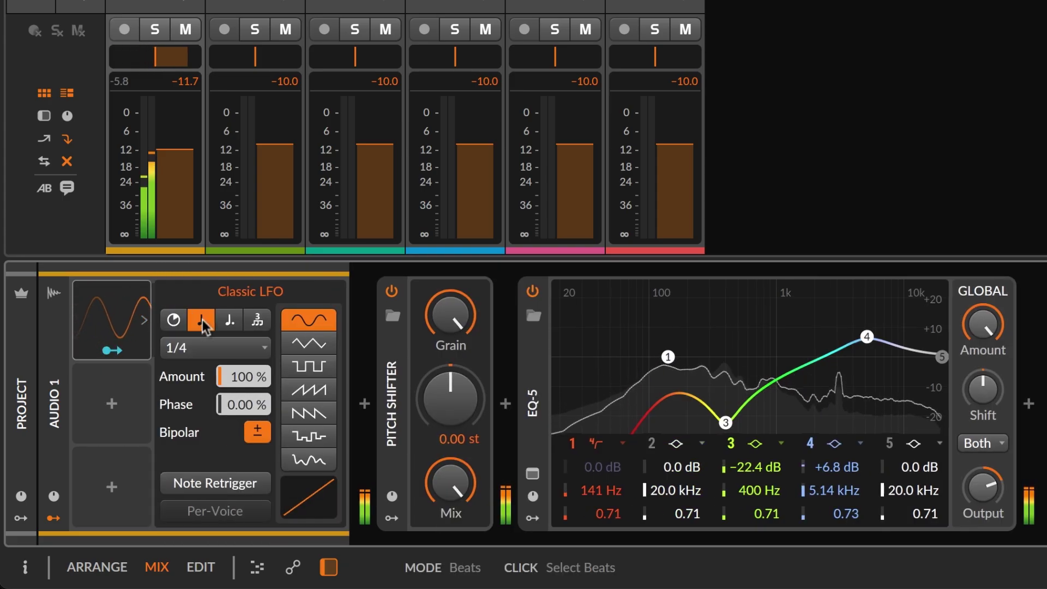
left_click(208, 355)
left_click(208, 250)
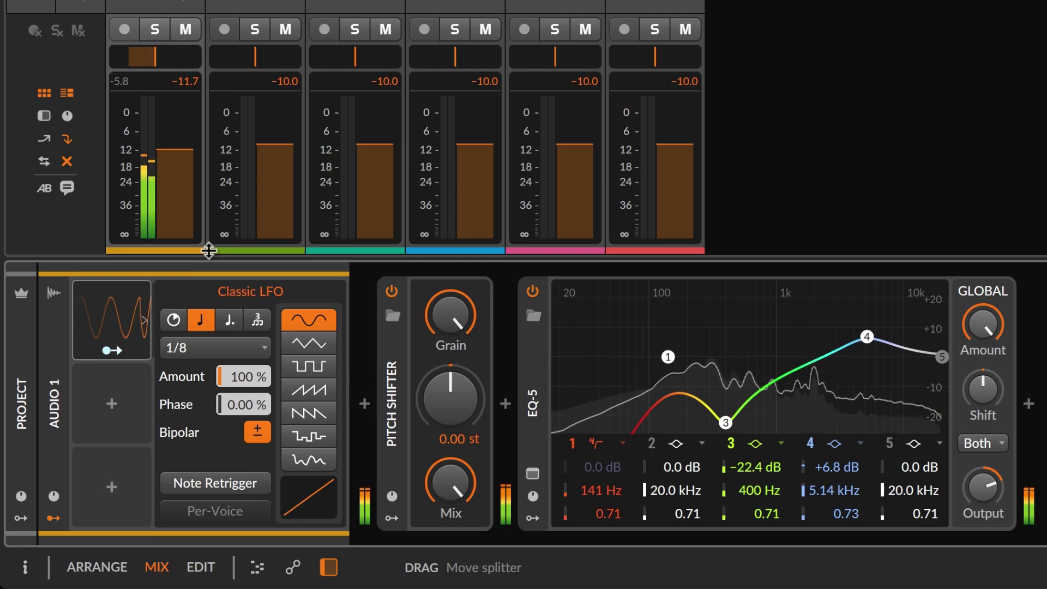
left_click_drag(242, 376, 242, 378)
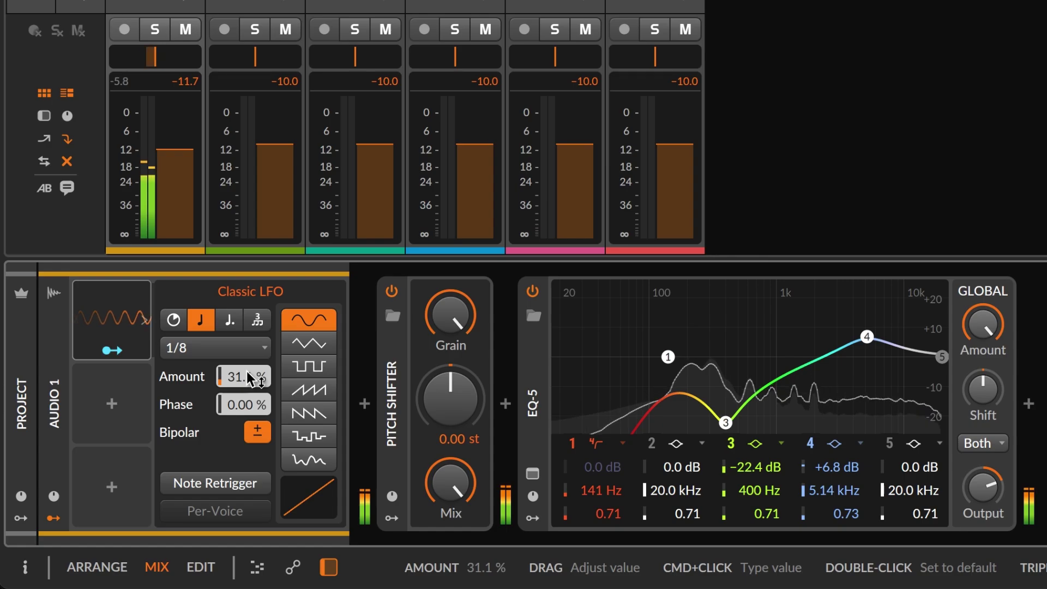
Step: Map the Classic LFO to Audio 1's volume and the Pitch Shifter's pitch
left_click(117, 349)
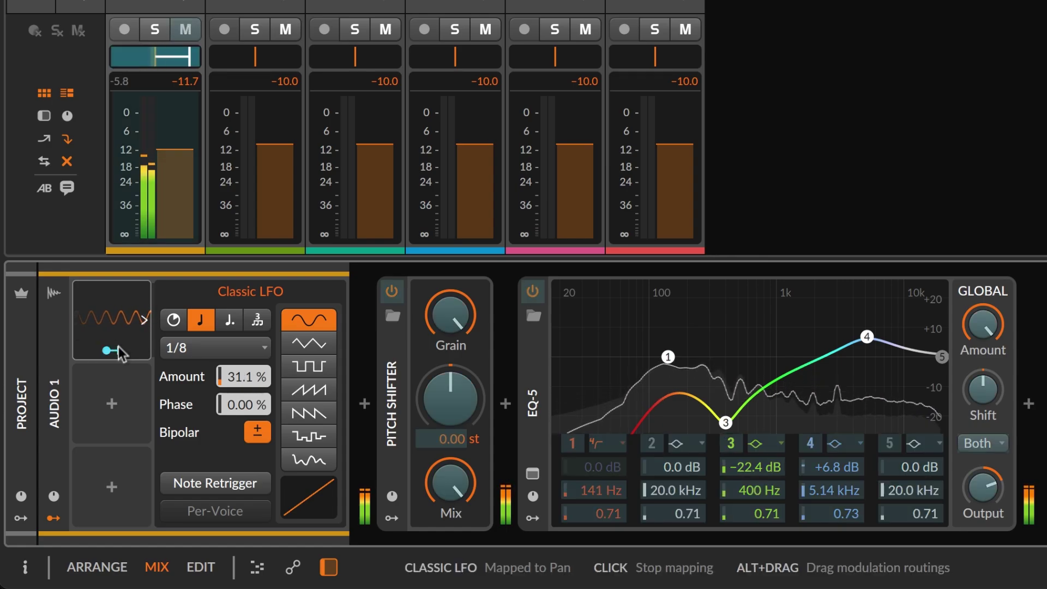
left_click(169, 158)
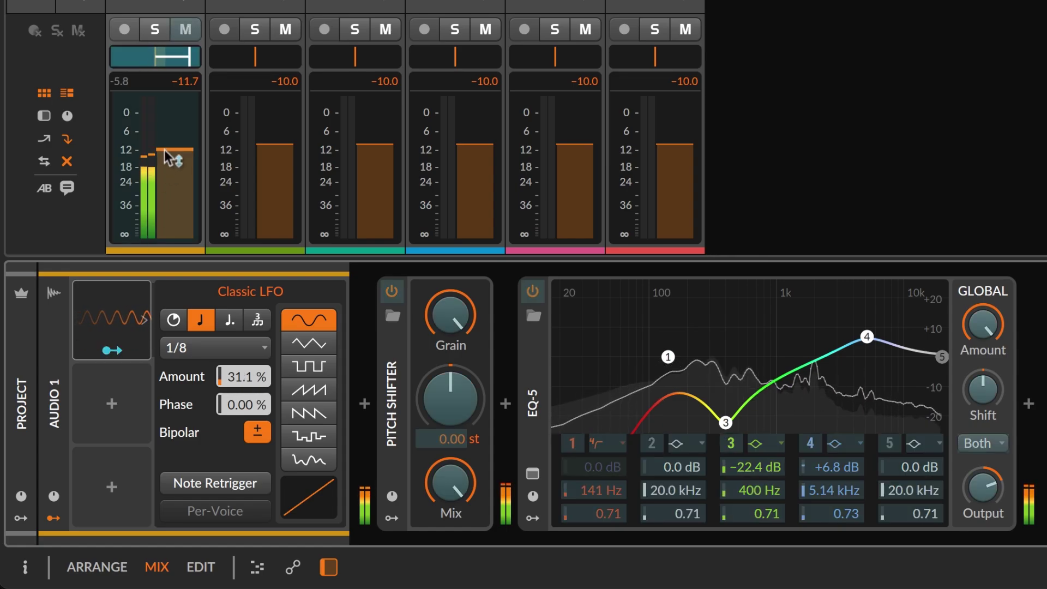
left_click_drag(169, 158, 165, 148)
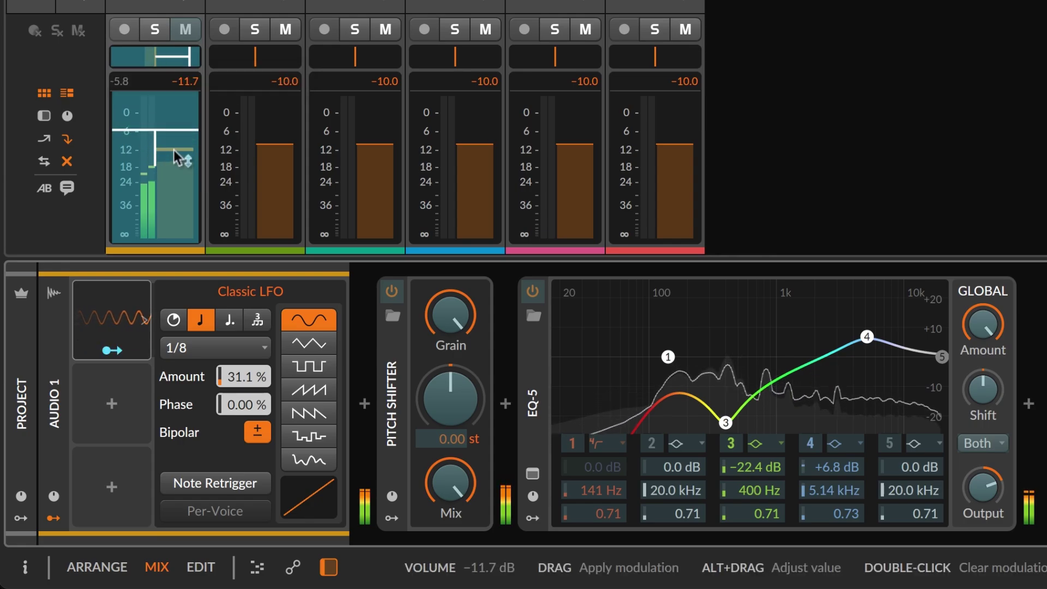
left_click_drag(448, 400, 448, 392)
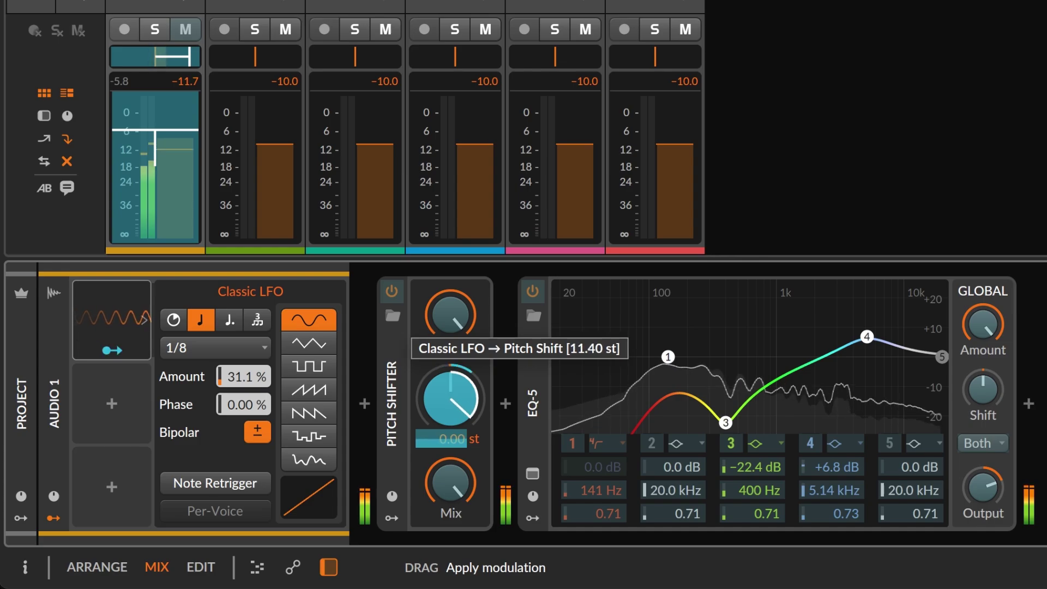
Step: Adjust the pitch modulation depth and lower the Pitch Shifter's base pitch to -5.23 st
left_click_drag(463, 398, 463, 414)
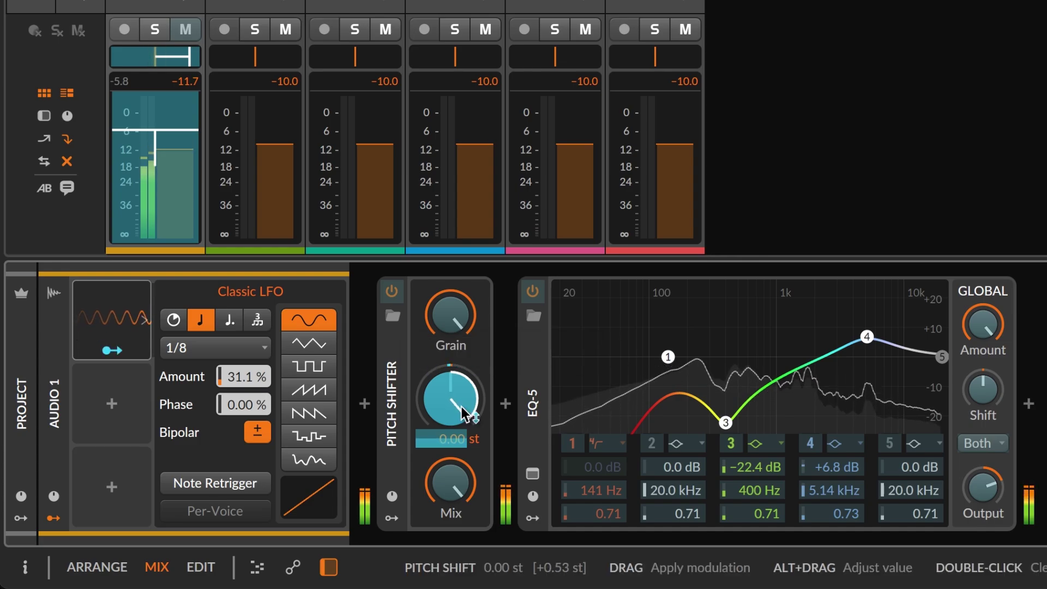
key("alt")
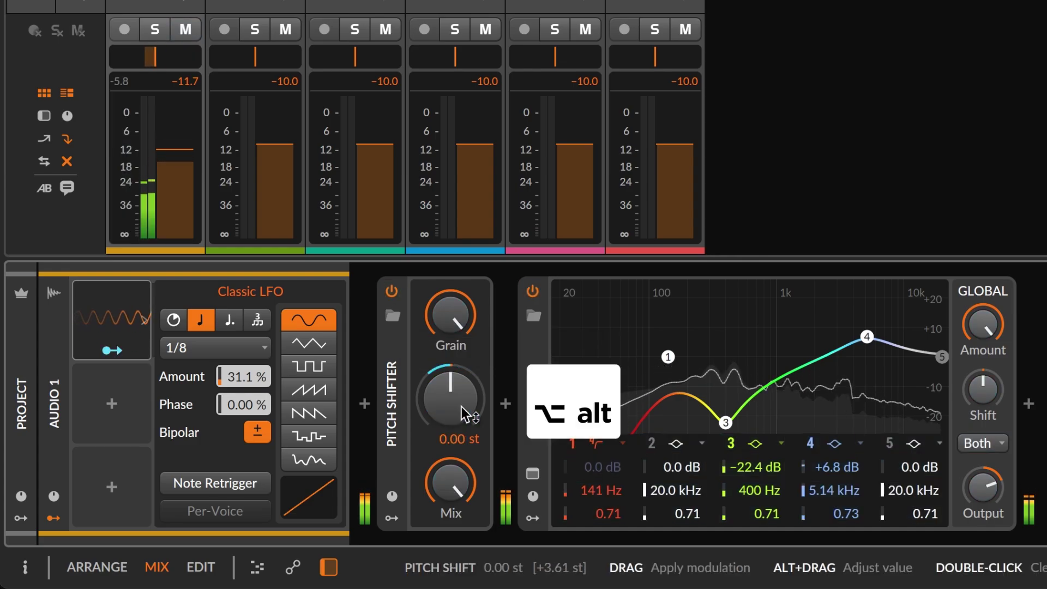
left_click_drag(463, 415, 462, 423)
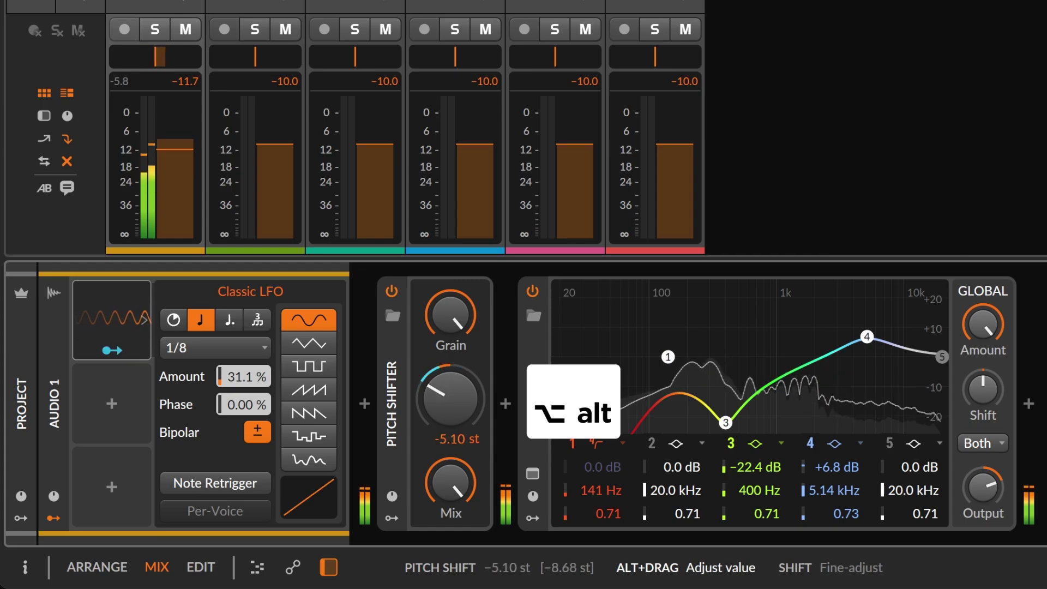
key("alt")
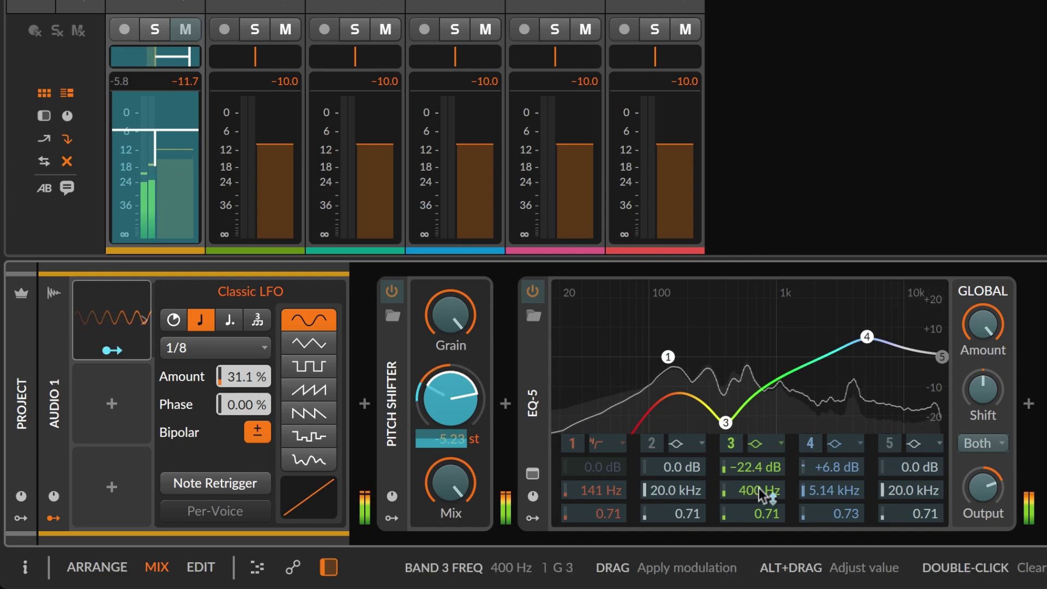
Step: Map the Classic LFO to EQ-5's band 3 frequency and exit mapping
left_click_drag(760, 491, 760, 505)
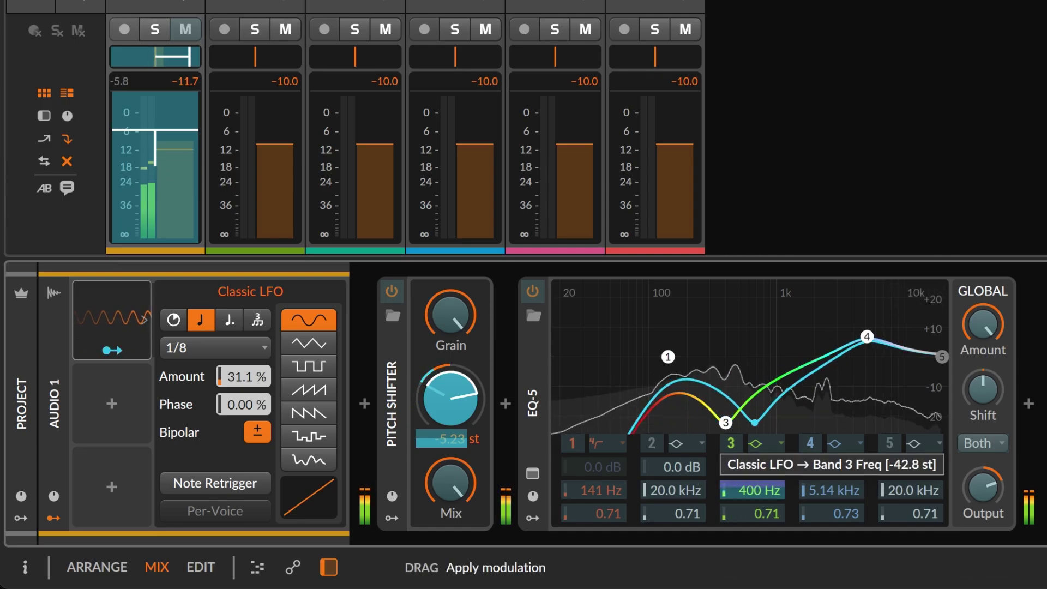
left_click_drag(760, 505, 762, 497)
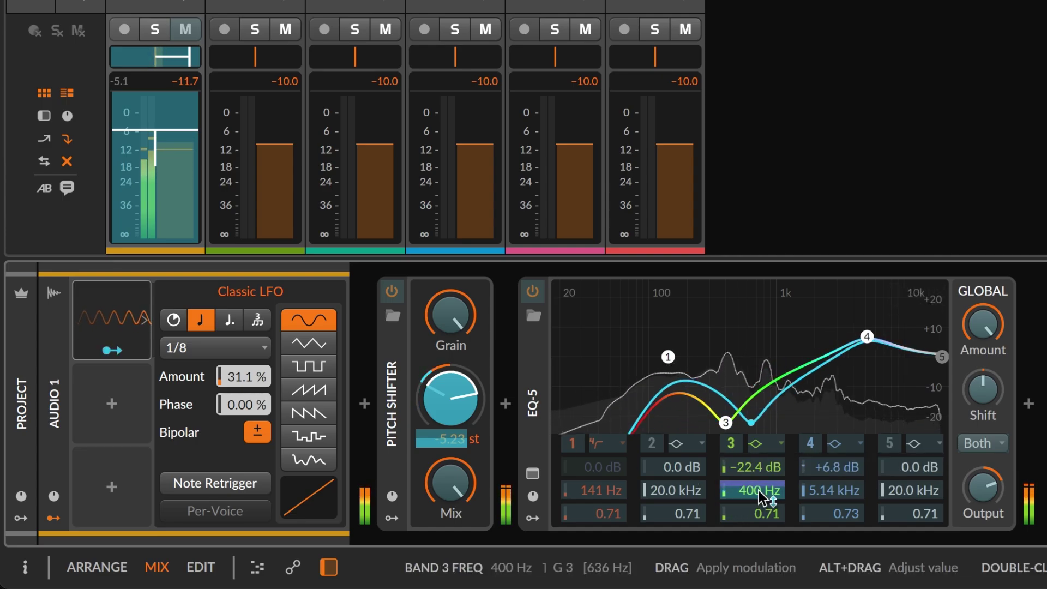
left_click(132, 352)
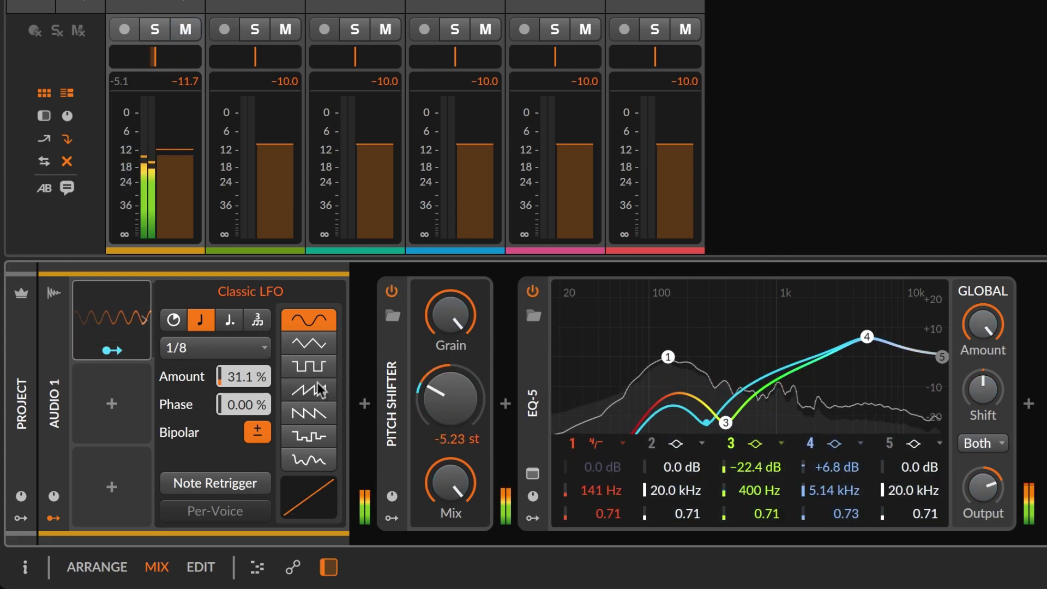
Step: Make the LFO a falling saw and modulate Volcano 3's Filter 1 and Filter 2 Peak
left_click(319, 414)
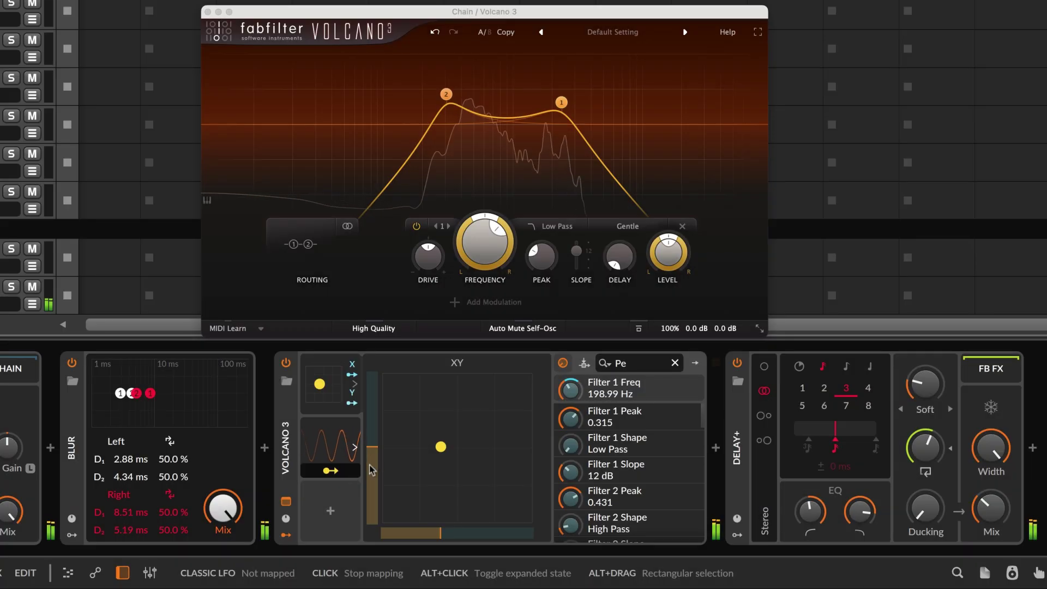
left_click_drag(570, 419, 577, 422)
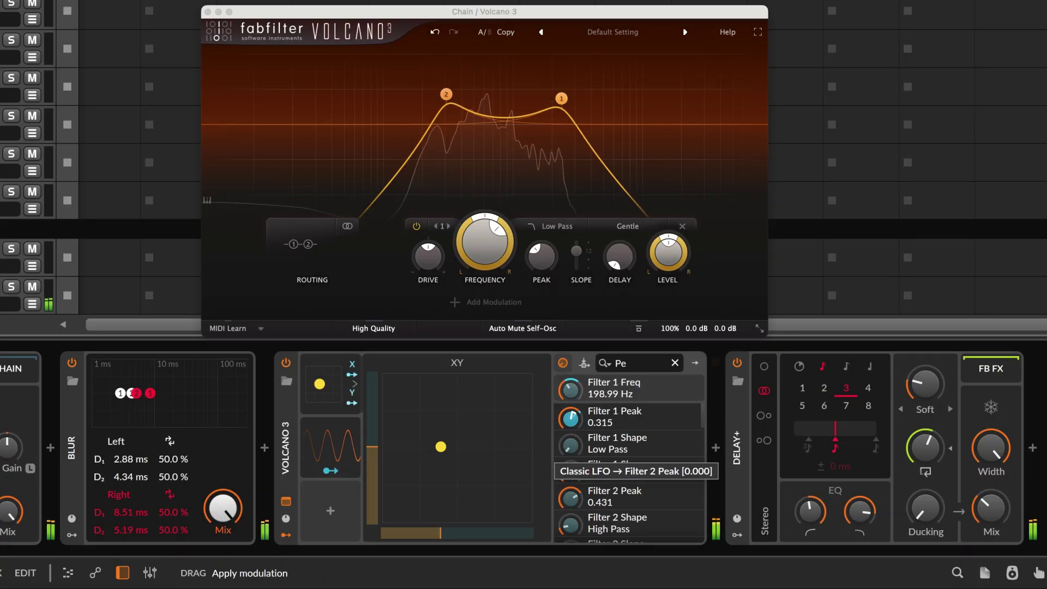
left_click_drag(570, 497, 571, 496)
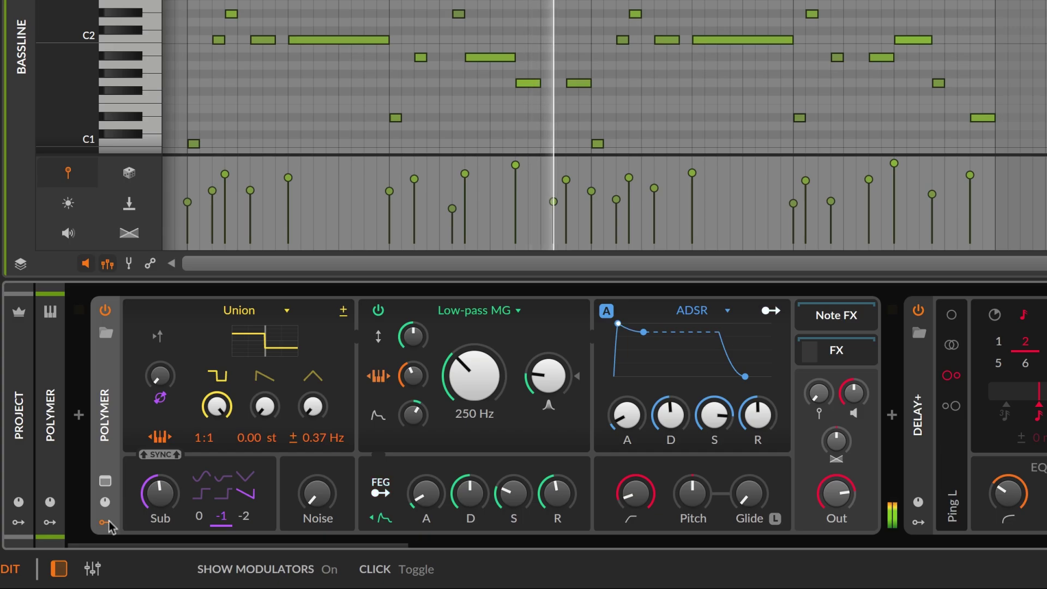
Step: Add a Polymer LFO modulating pulse width by 23.60 %, then pick an Expressions modulator
left_click(107, 523)
left_click(147, 335)
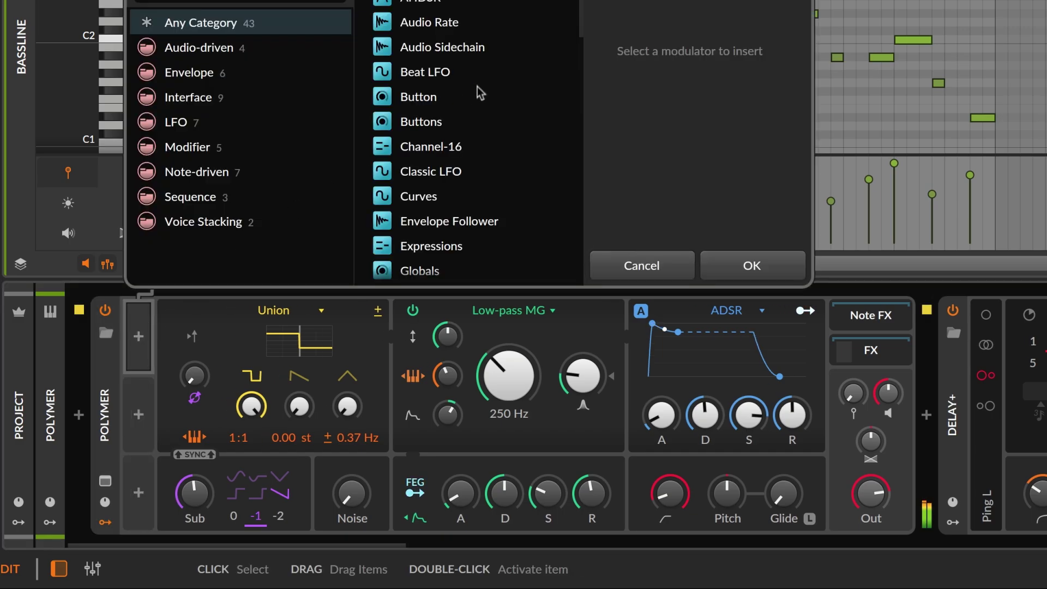
scroll(480, 93, "down", 3)
left_click(412, 202)
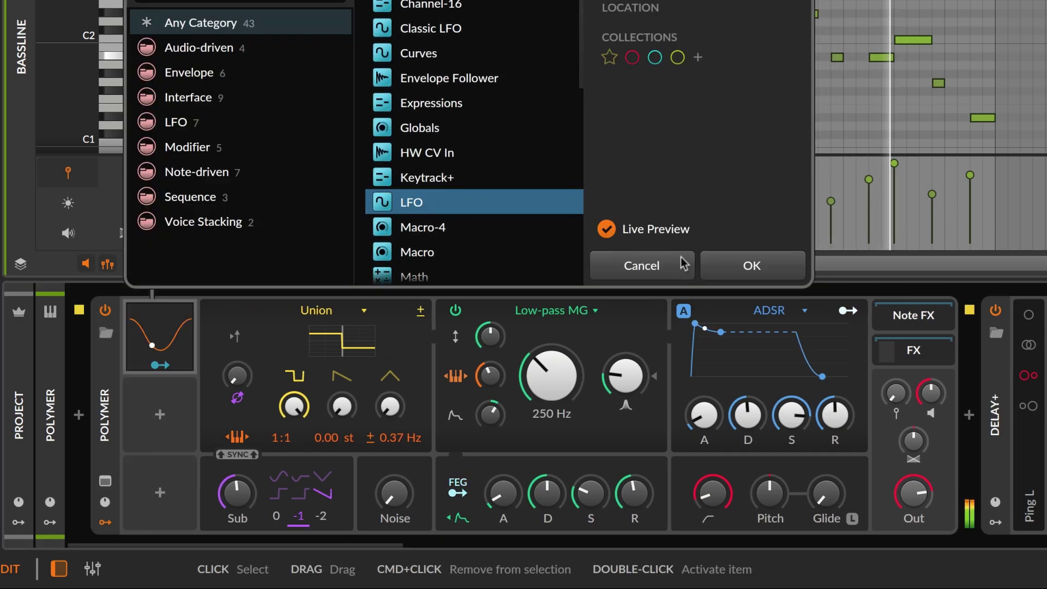
left_click(751, 266)
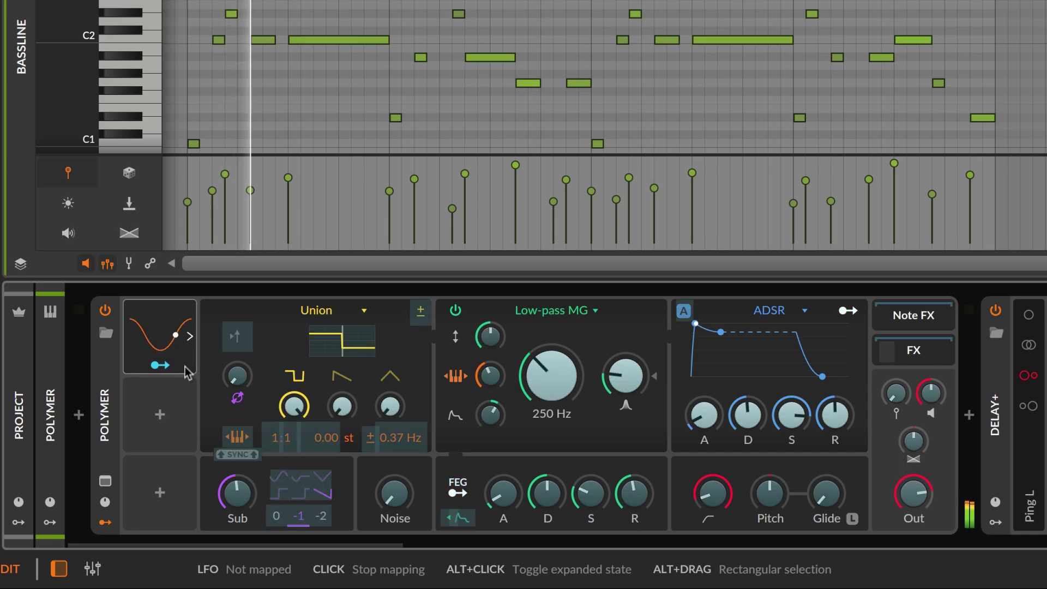
left_click_drag(341, 352, 341, 314)
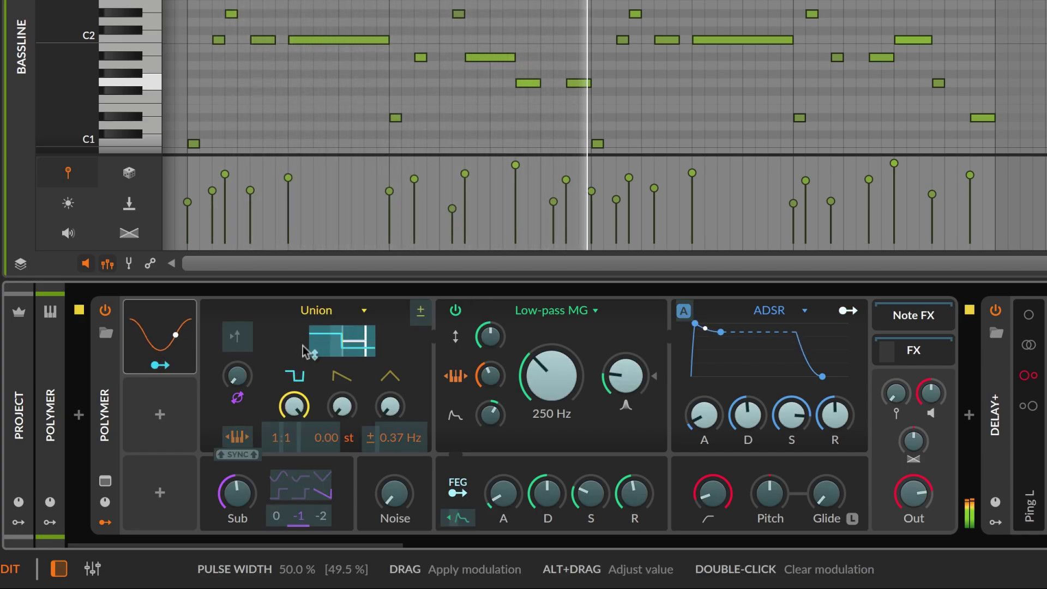
left_click(188, 366)
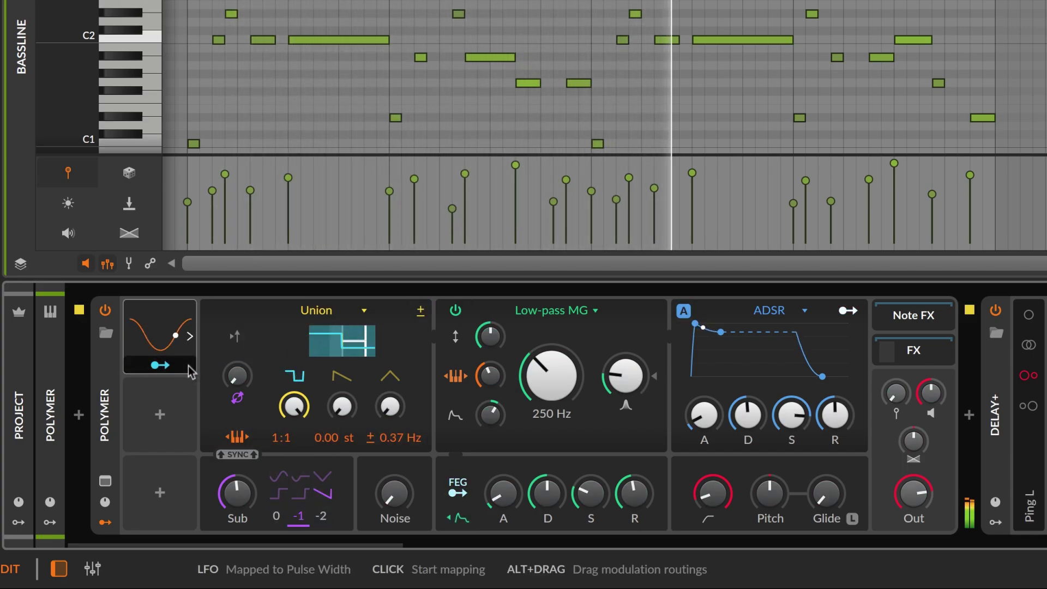
left_click(161, 415)
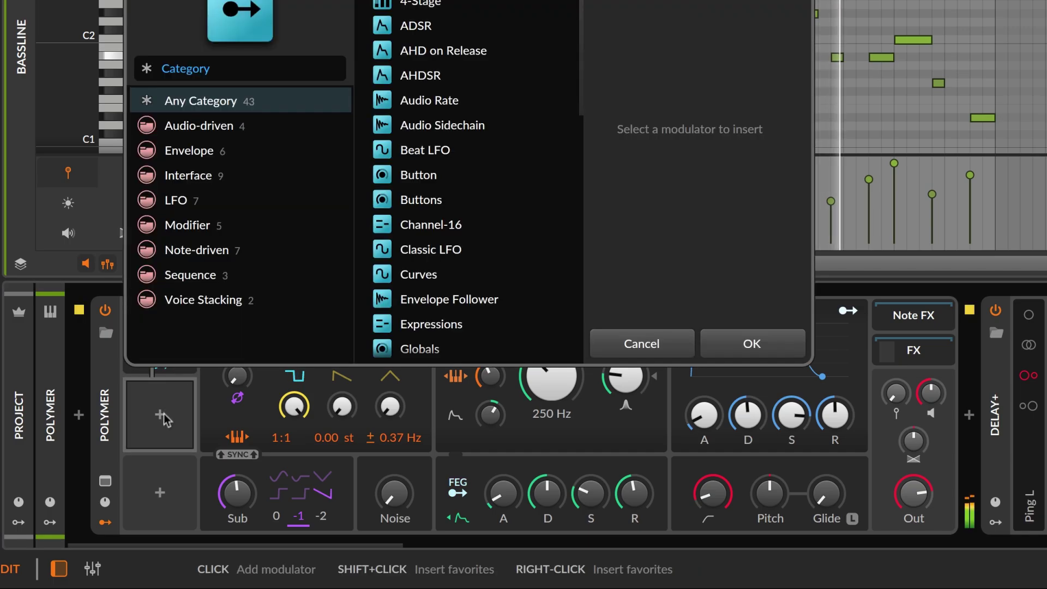
left_click(447, 327)
Step: Add Expressions, map velocity to Polymer's filter cutoff, and lower the cutoff to 23.7 Hz
left_click(732, 342)
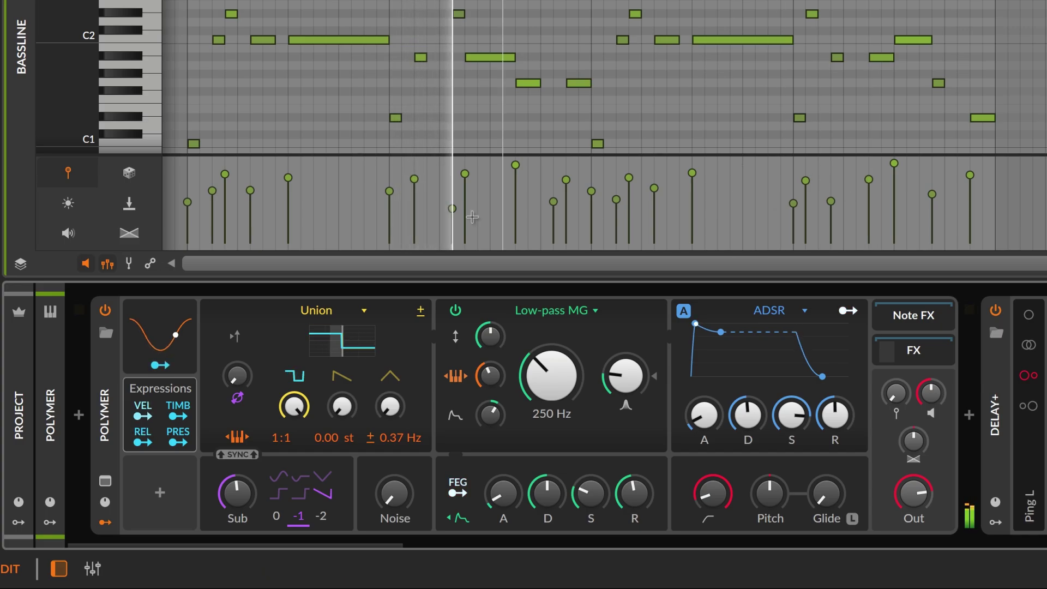
left_click(158, 413)
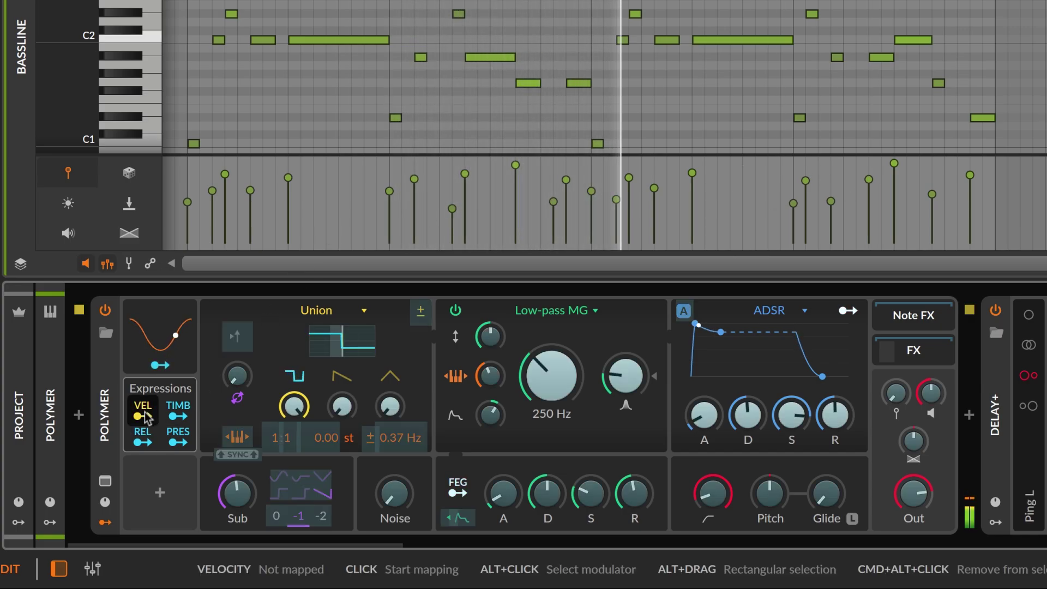
left_click_drag(551, 376, 551, 307)
key("Escape")
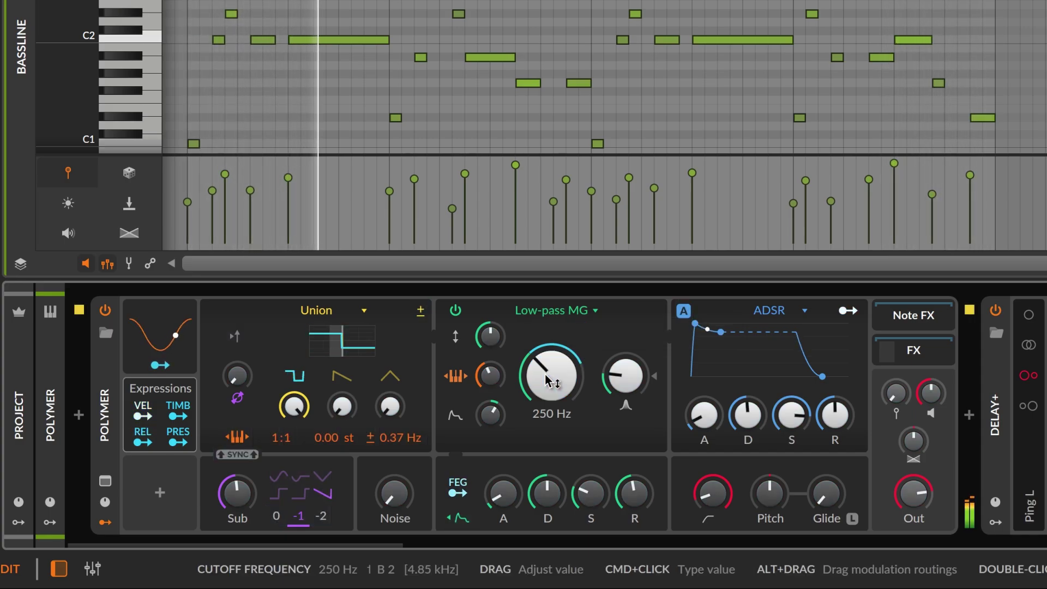
left_click_drag(547, 379, 547, 420)
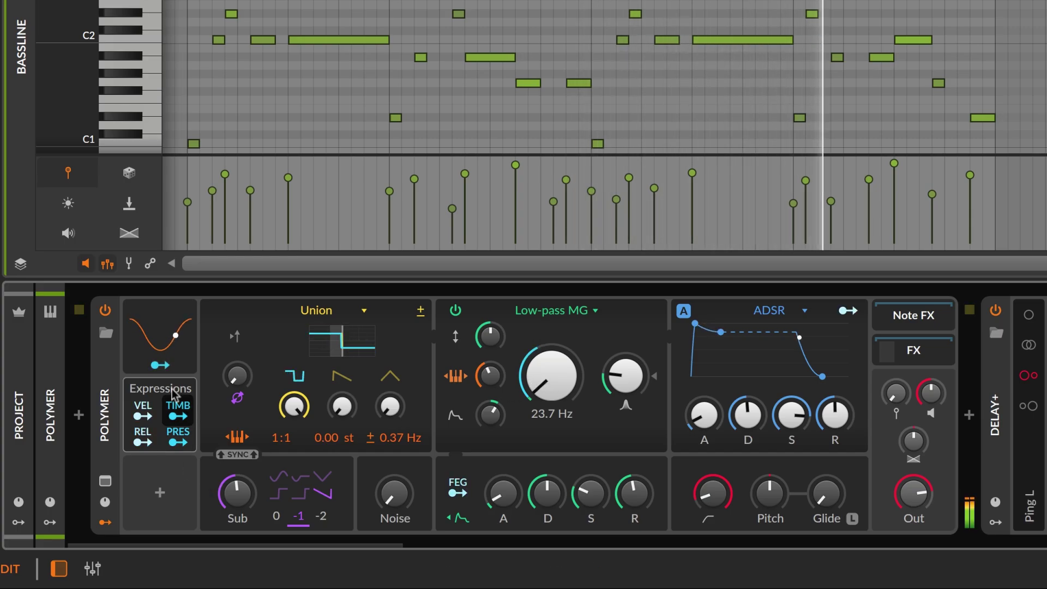
Step: Duplicate the LFO as LFO 2 and route it to the filter cutoff
left_click_drag(161, 335, 221, 335)
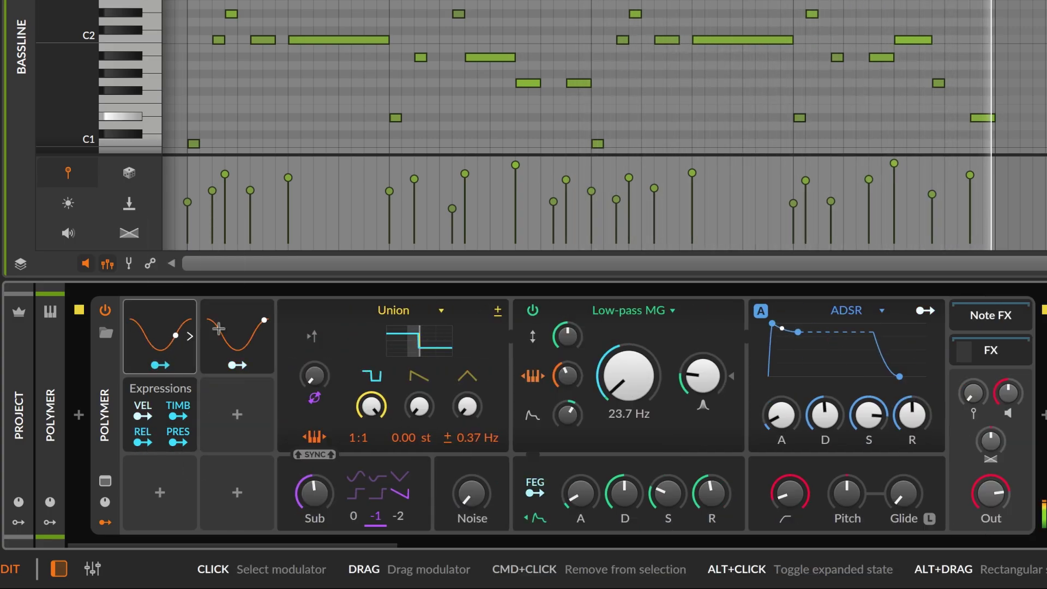
left_click(237, 365)
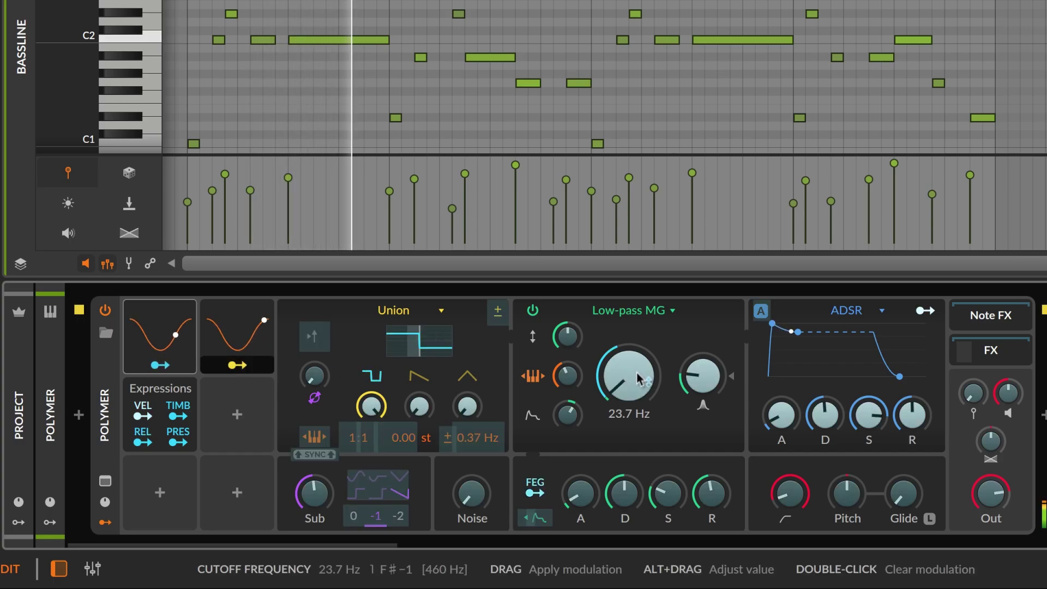
left_click_drag(640, 378, 639, 373)
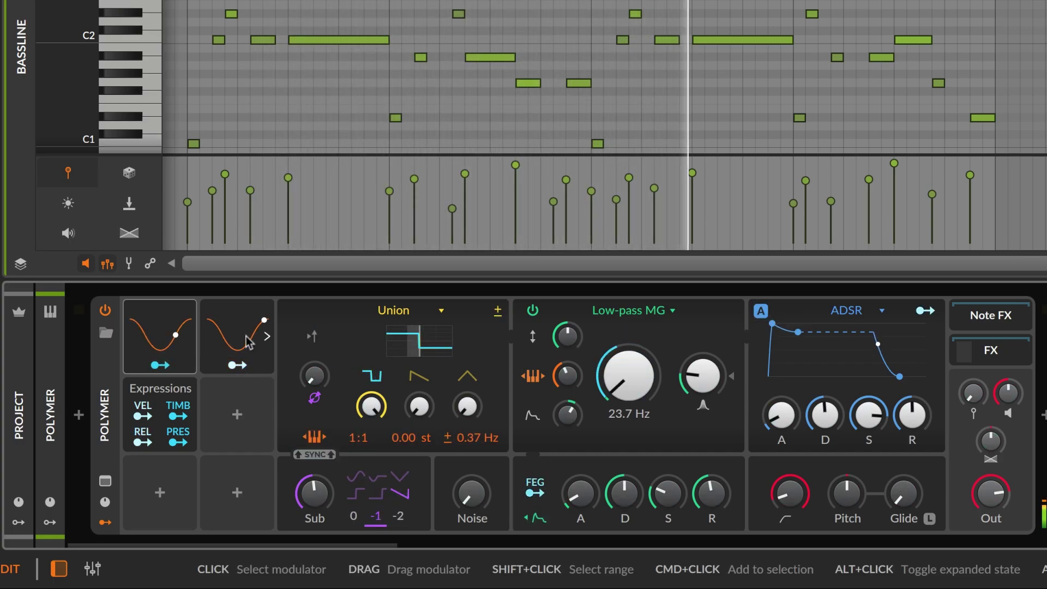
Step: Set LFO 2 to dotted 16th notes, Sync trigger mode, and a longer fade-in
left_click(266, 336)
left_click(415, 349)
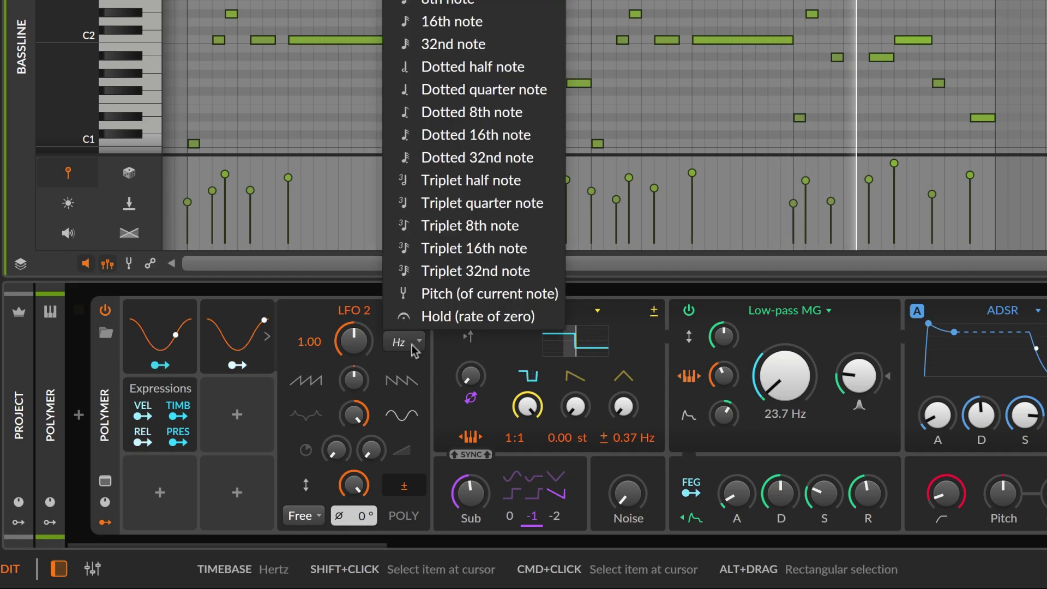
left_click(513, 137)
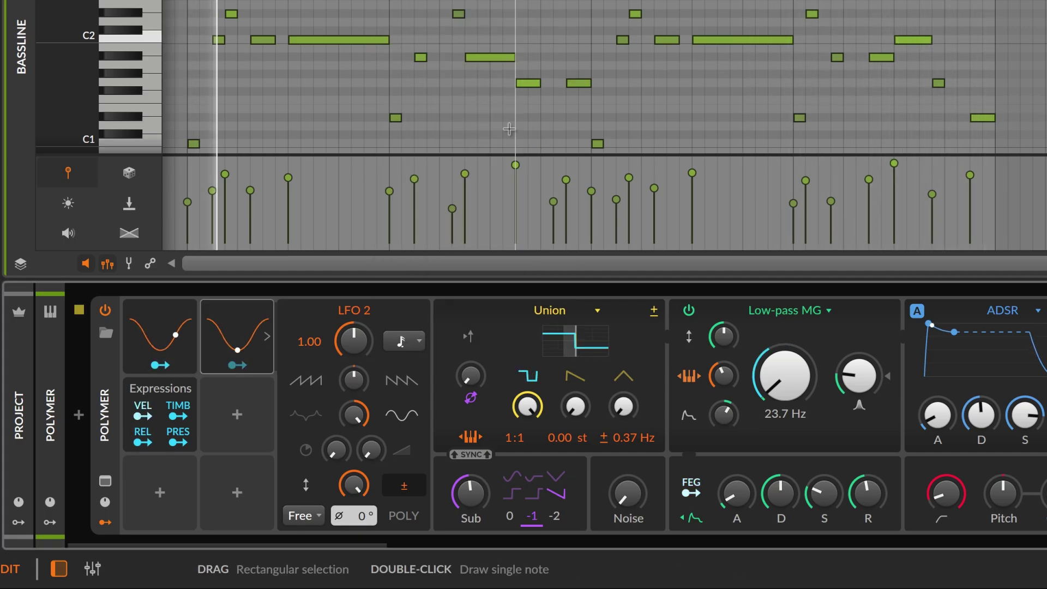
left_click(302, 516)
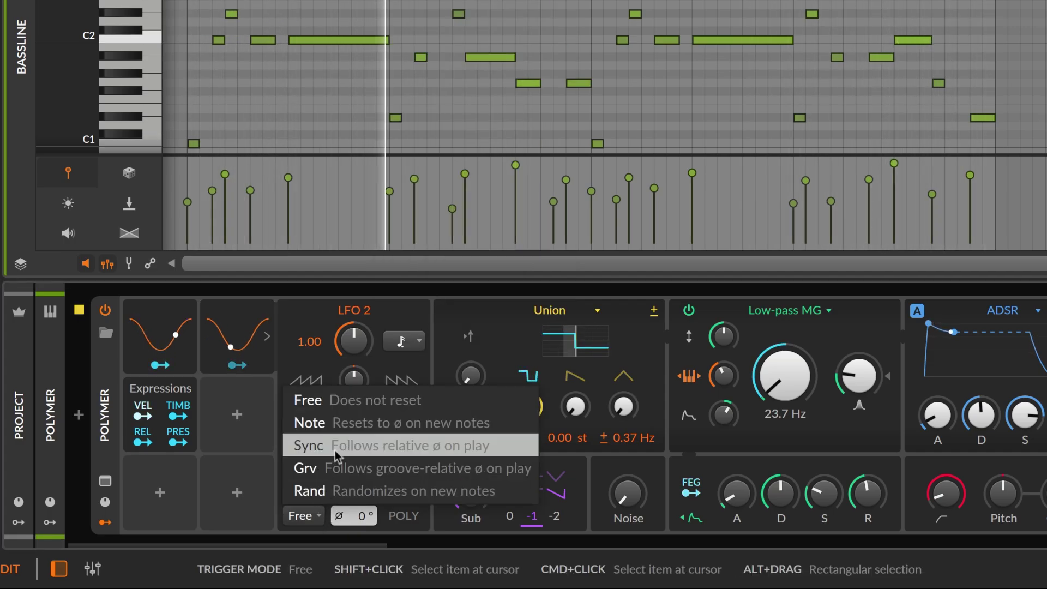
left_click(308, 446)
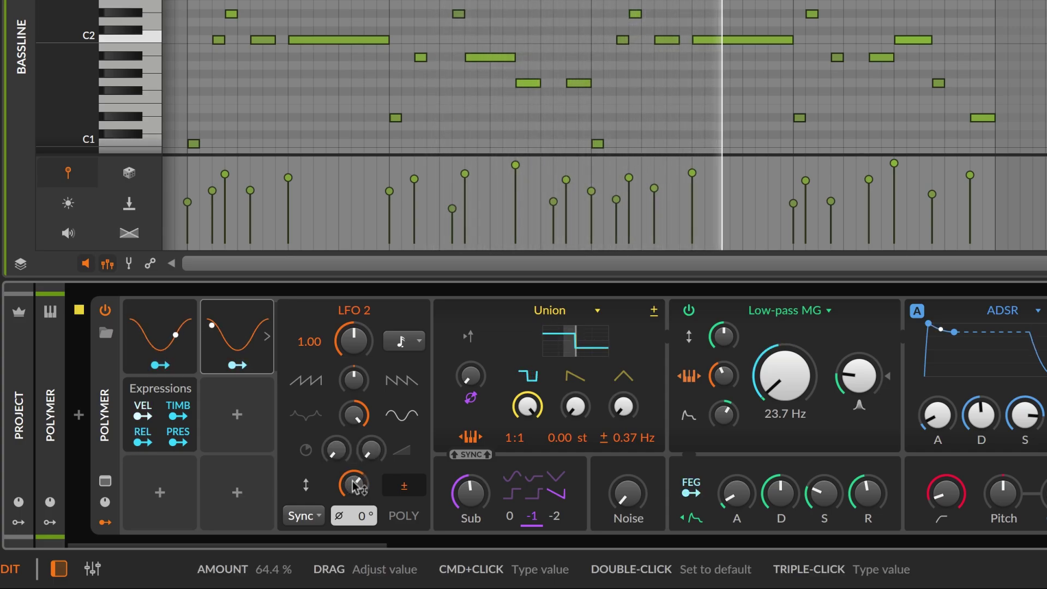
left_click_drag(336, 450, 379, 450)
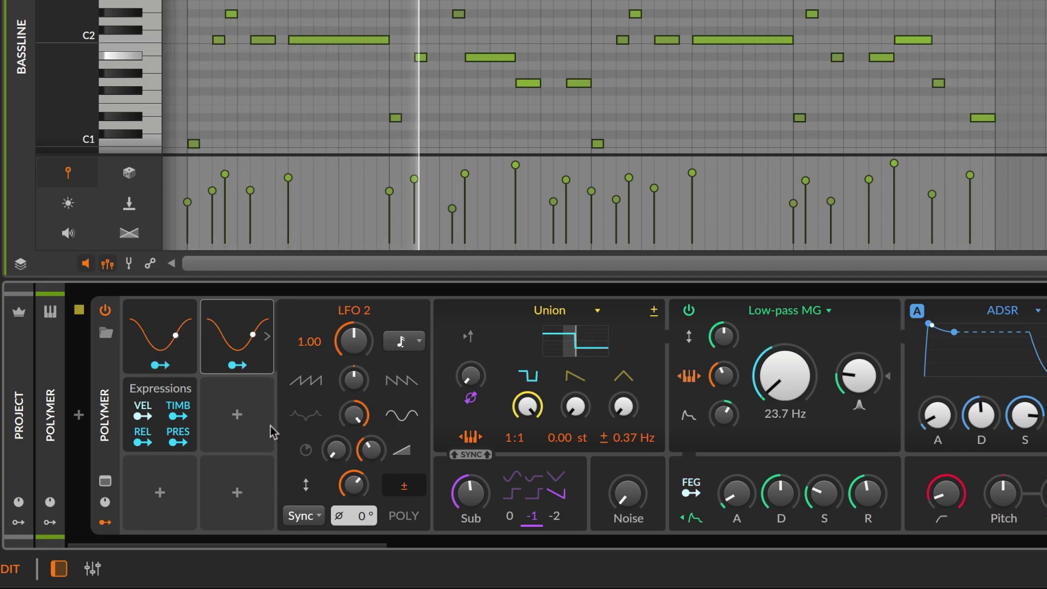
Step: Add an ADSR with 0 % attack and shortened decay and sustain
left_click(238, 413)
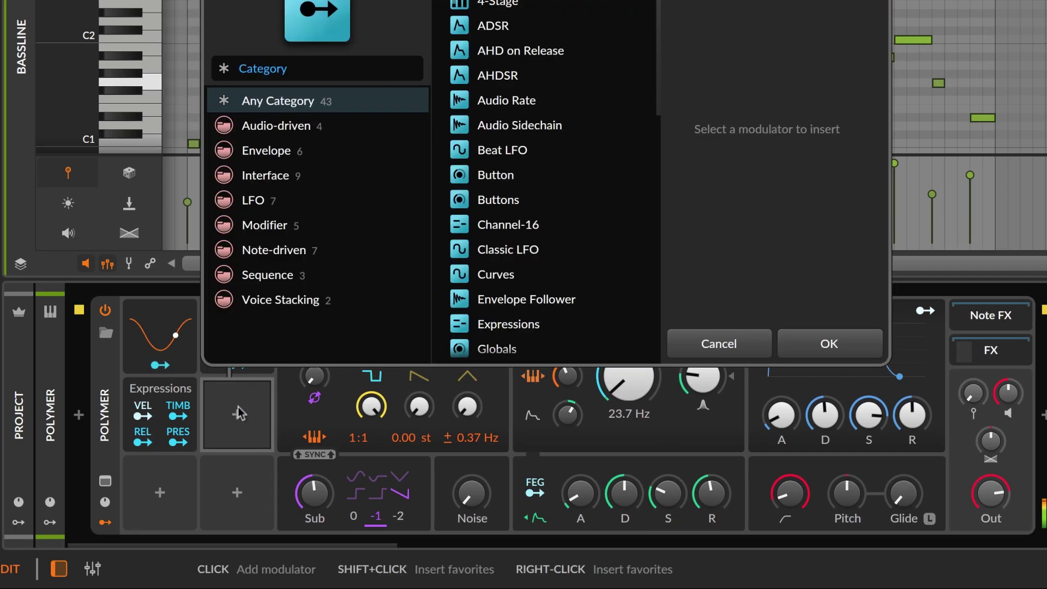
left_click(510, 26)
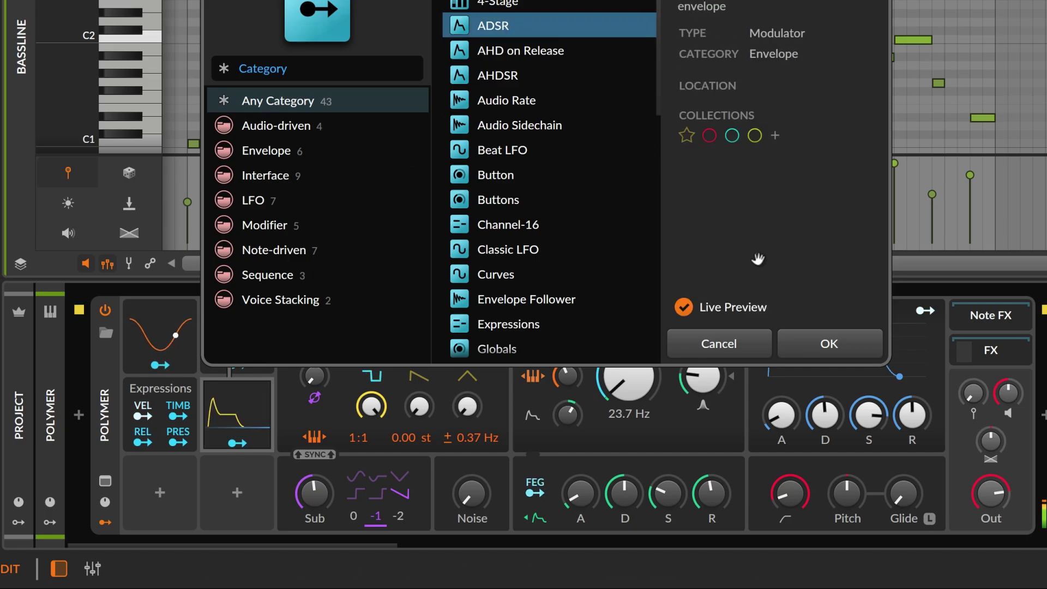
left_click(816, 343)
left_click(237, 415)
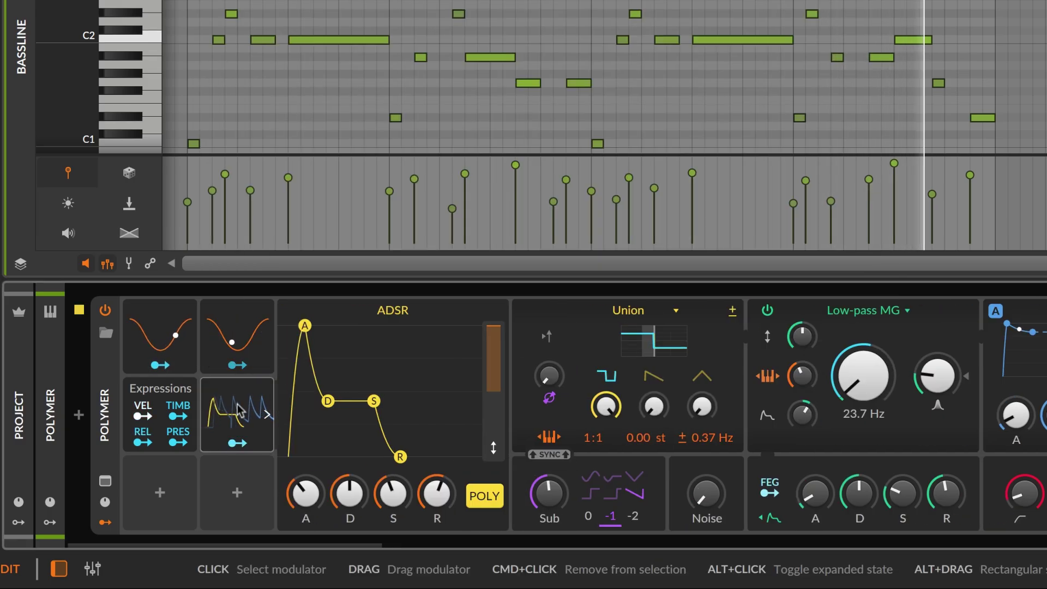
left_click_drag(318, 497, 318, 531)
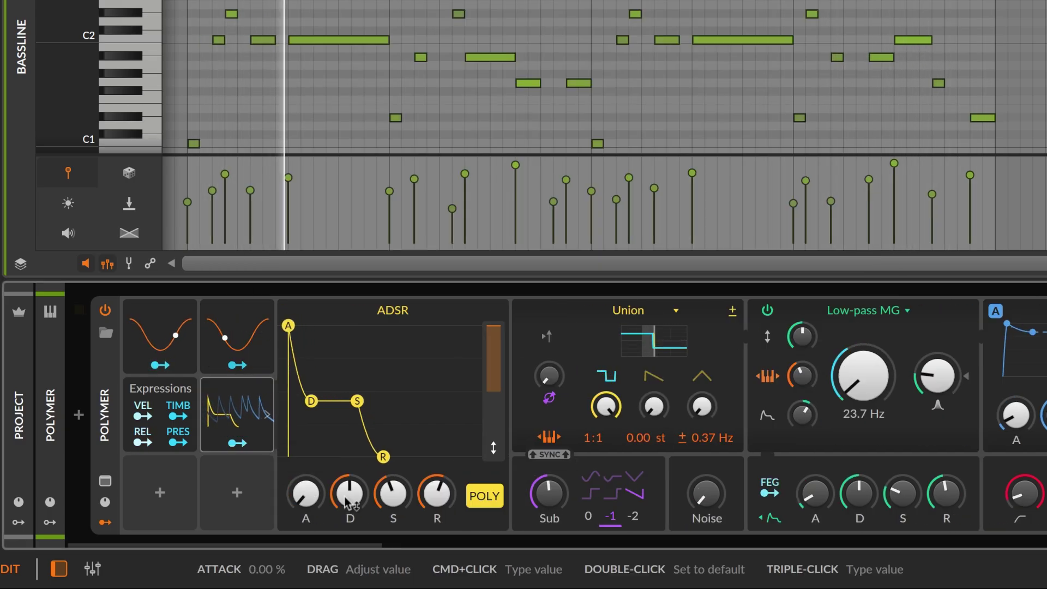
left_click_drag(349, 494, 350, 521)
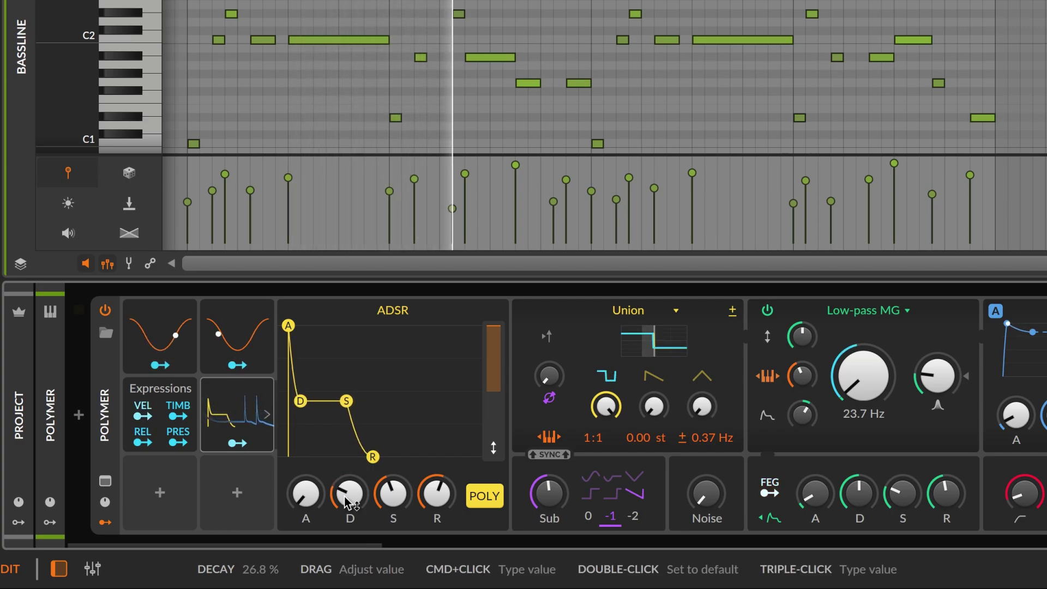
left_click_drag(393, 493, 437, 524)
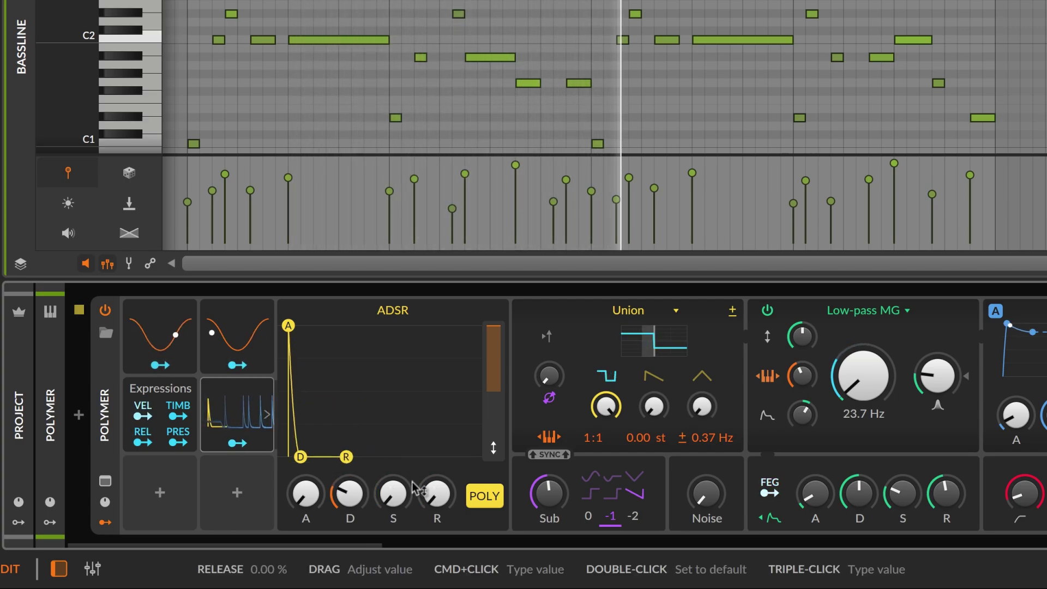
Step: Map the ADSR to Polymer's pitch and noise amounts
left_click(258, 444)
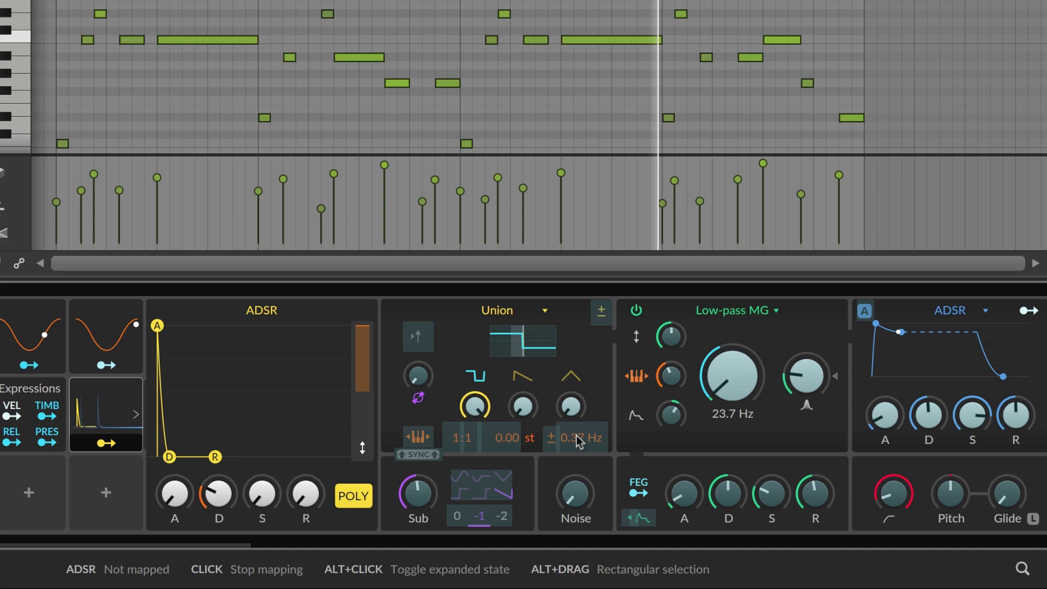
left_click_drag(890, 491, 890, 413)
left_click_drag(513, 493, 513, 467)
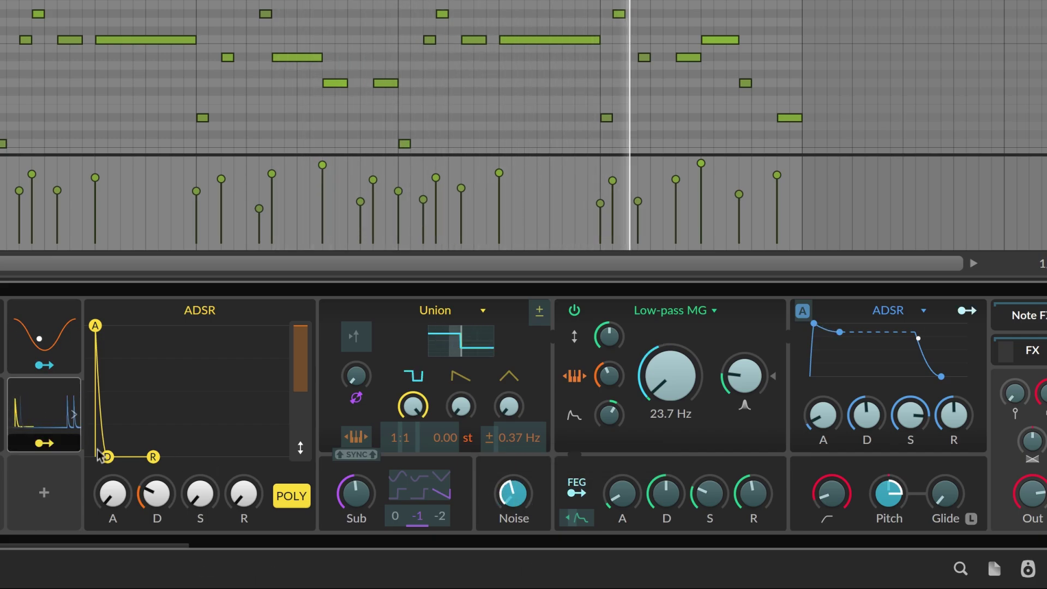
Step: In the bass's FX chain, lower the Freq Shifter+ phase and route Polymer's filter envelope to it
left_click(53, 417)
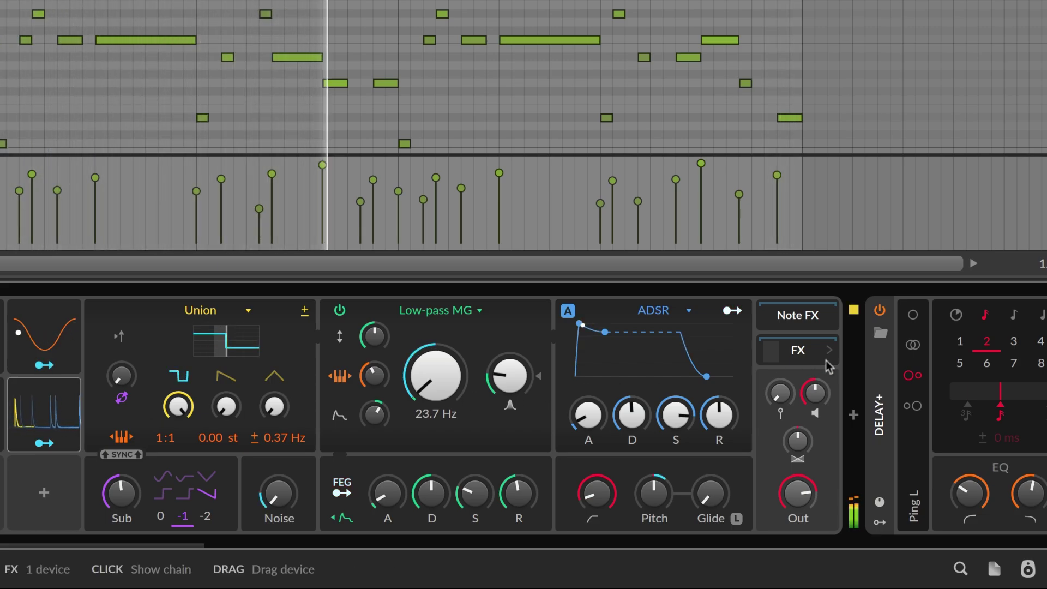
left_click(785, 355)
mouse_move(956, 388)
left_mouse_down()
mouse_move(957, 357)
mouse_move(960, 391)
left_mouse_up()
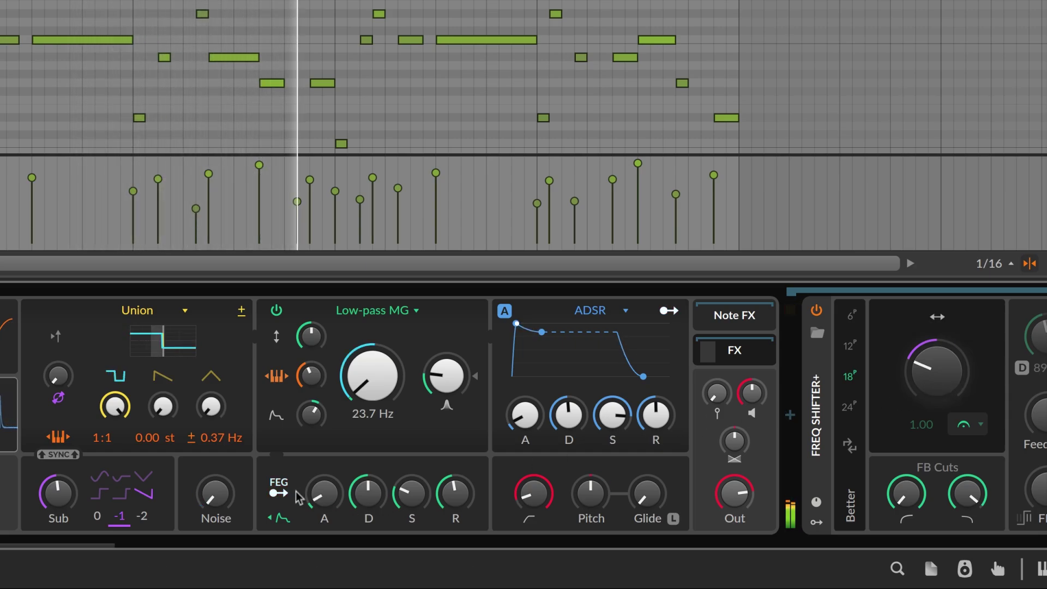
left_click(279, 492)
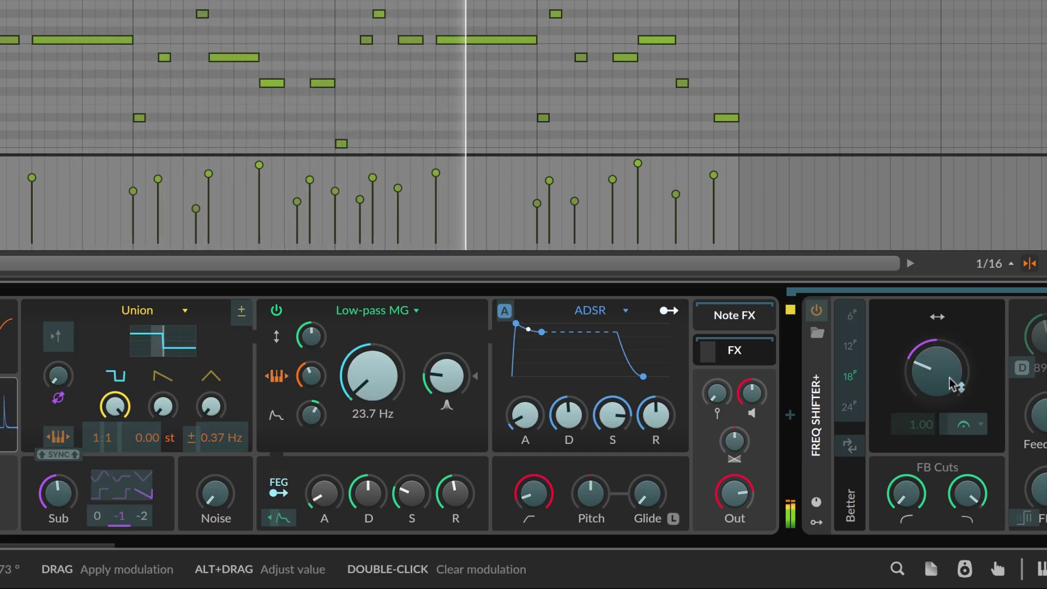
left_click_drag(936, 371, 937, 354)
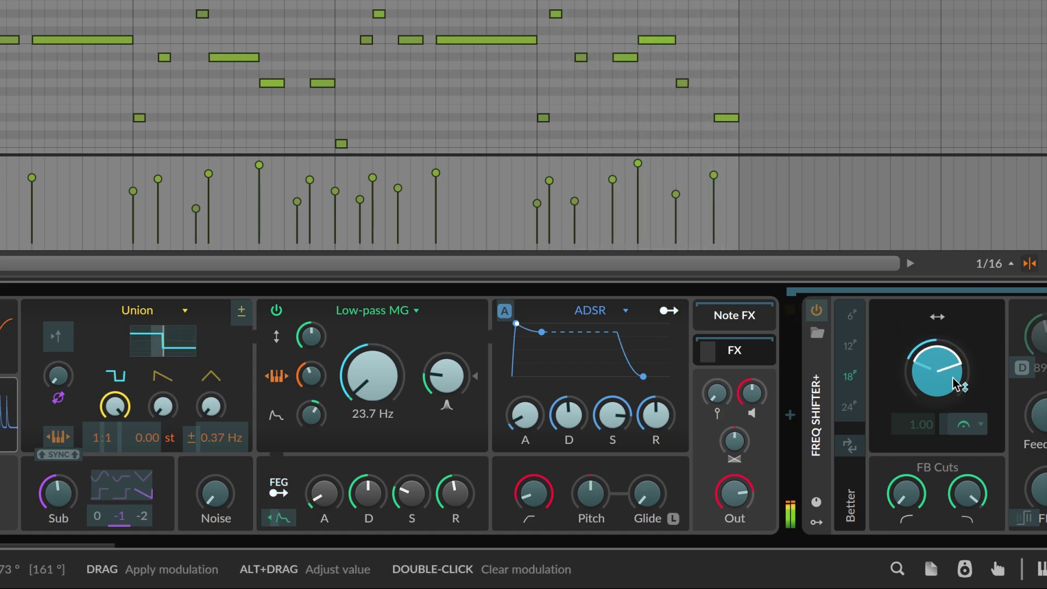
key("Escape")
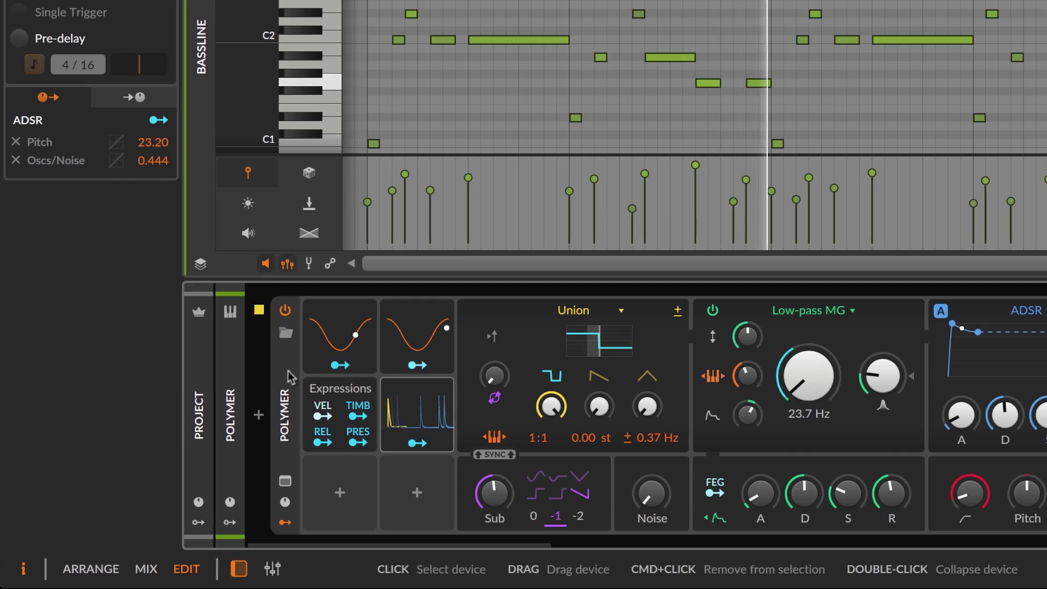
Step: Copy the Oscs/Noise modulation onto LFO 1, then remove it from LFO 1
left_click(290, 376)
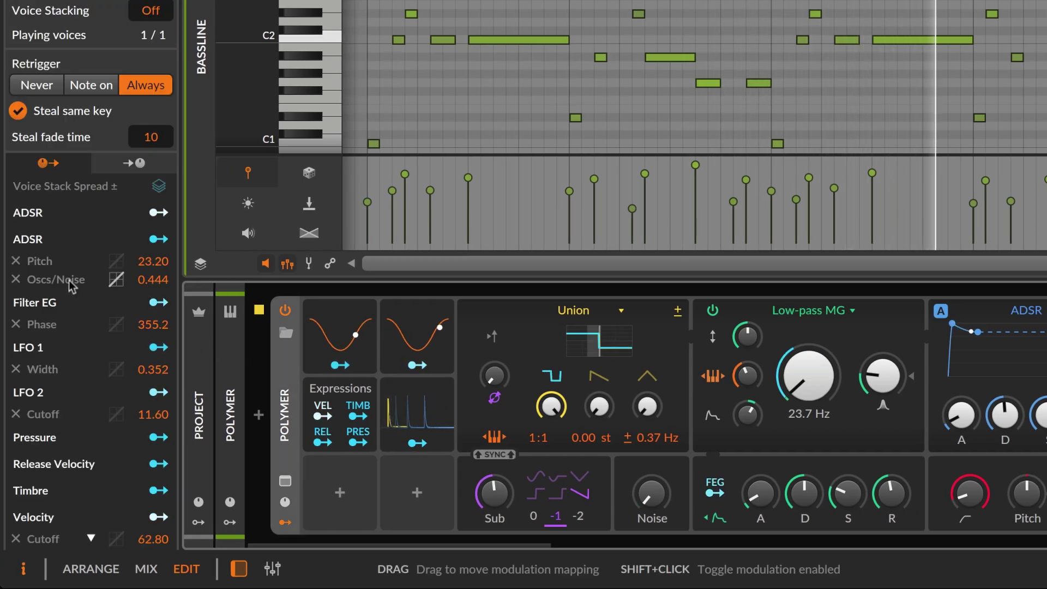
left_click_drag(71, 279, 41, 354)
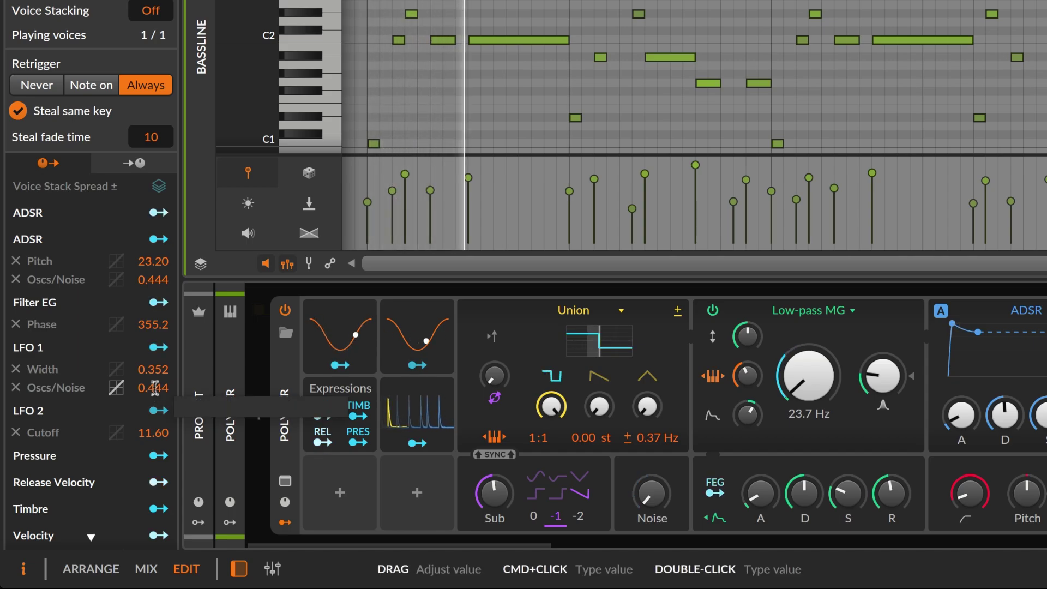
double_click(153, 387)
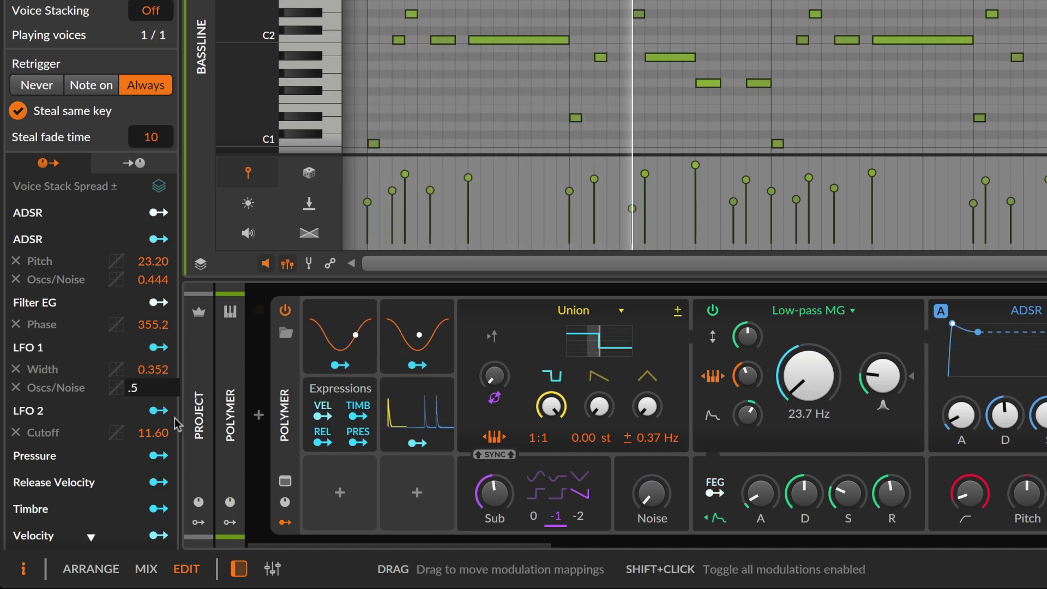
left_click(76, 389, "shift")
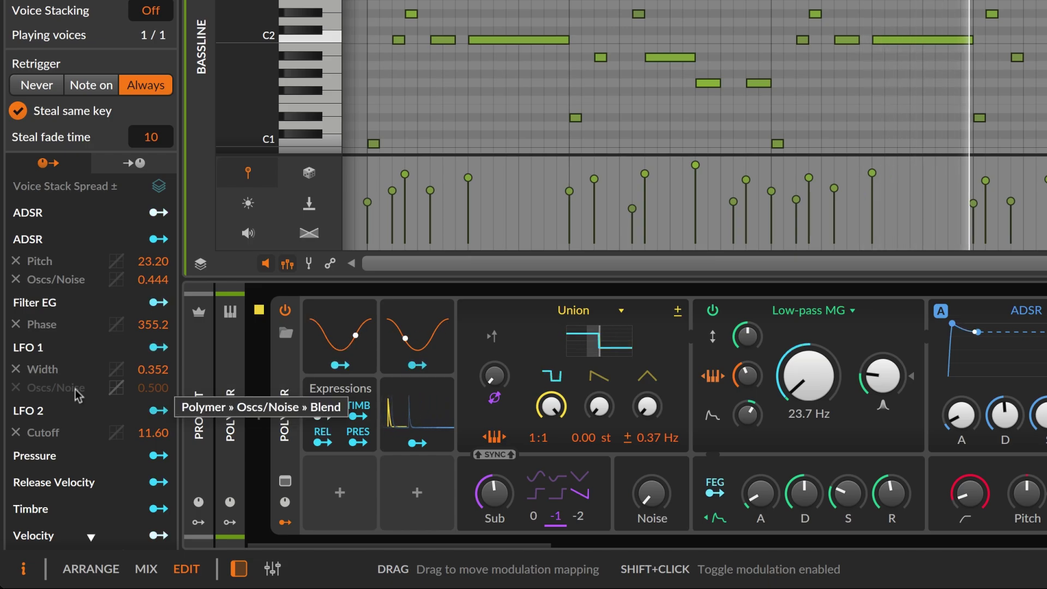
left_click(16, 388)
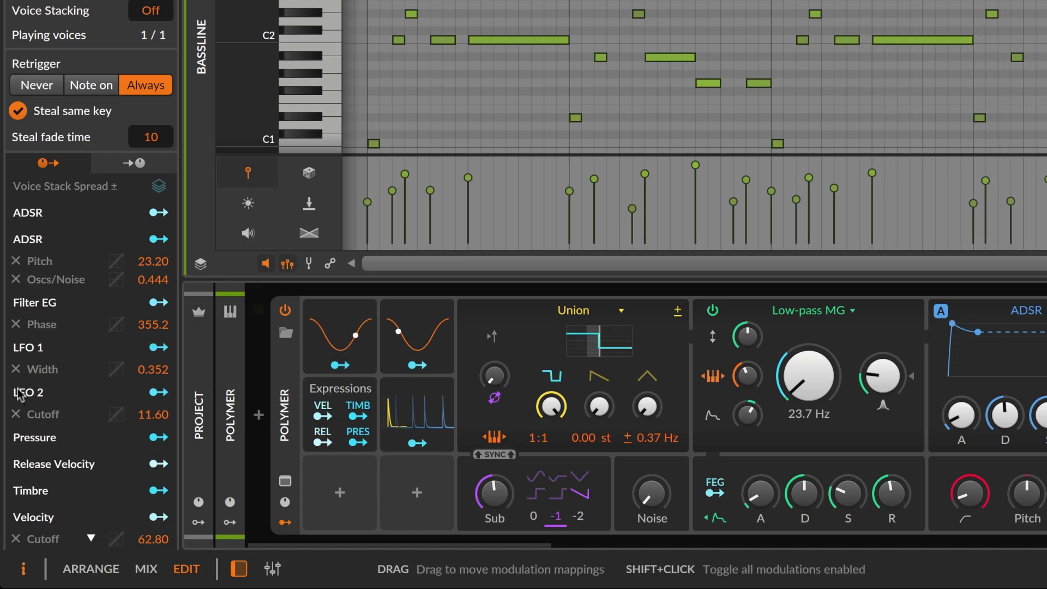
Step: Set the Filter EG Phase modulation curve to Exponential and let LFO 1 scale its amount
left_click(119, 332)
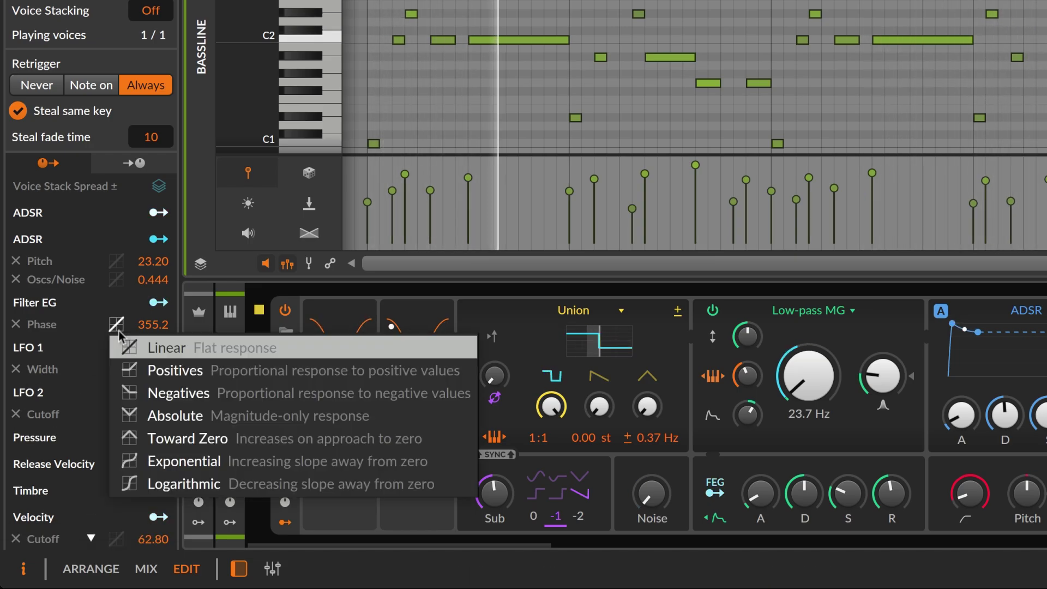
left_click(184, 469)
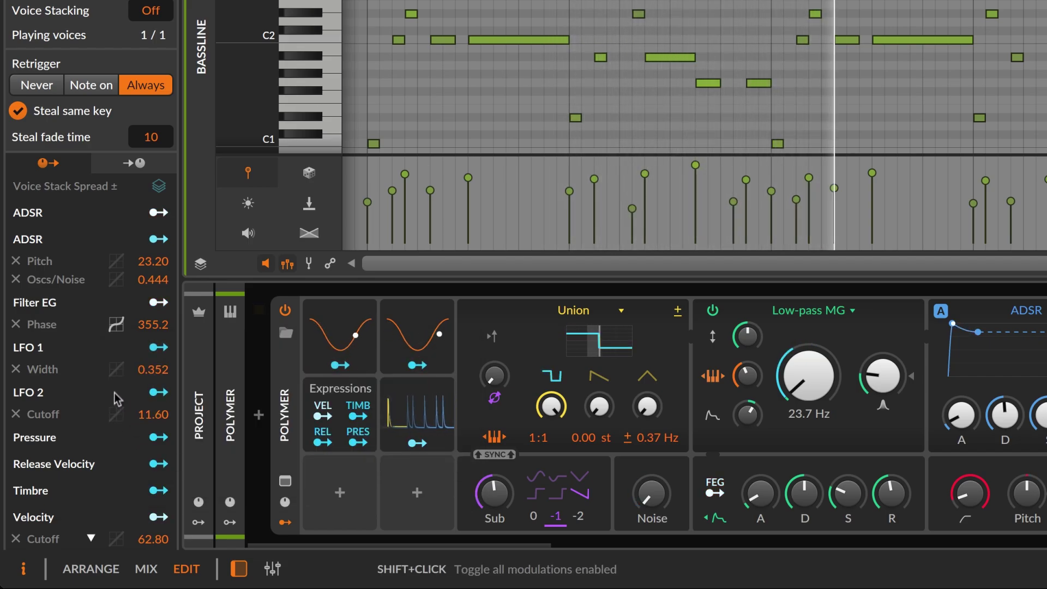
left_click(156, 348)
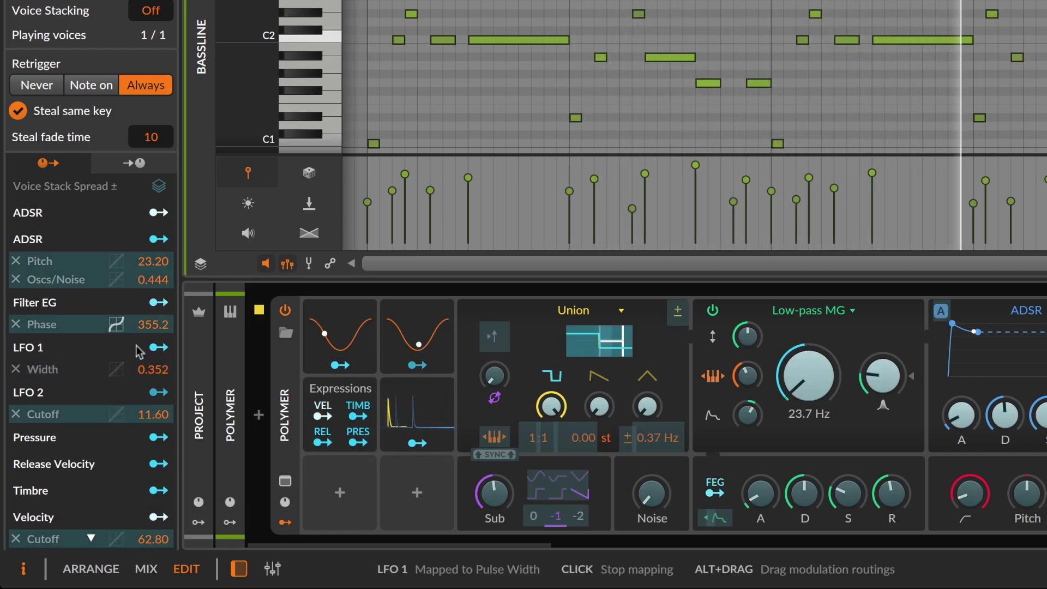
left_click(87, 326)
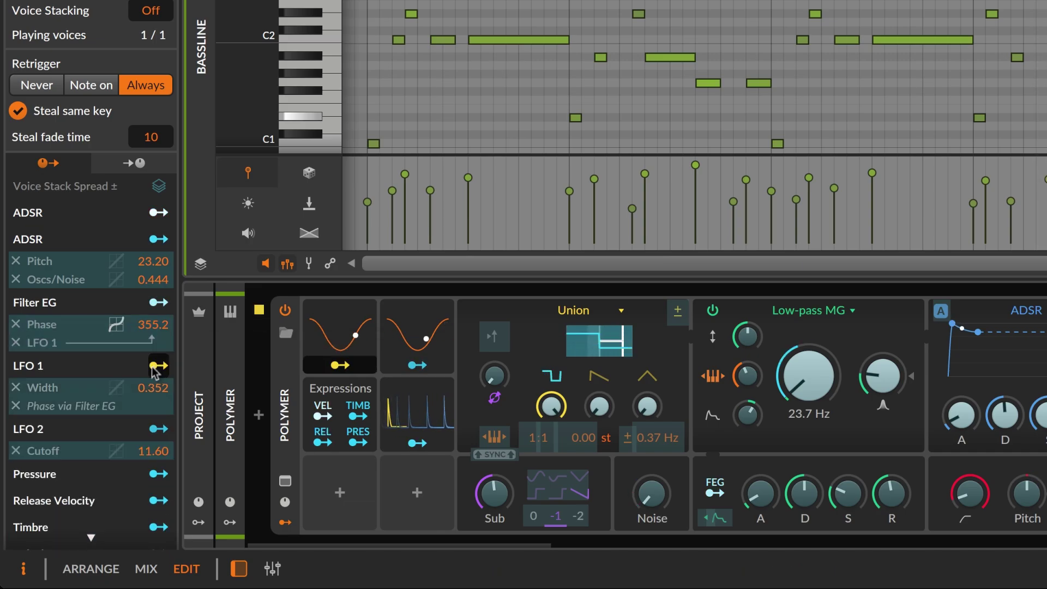
left_click(158, 365)
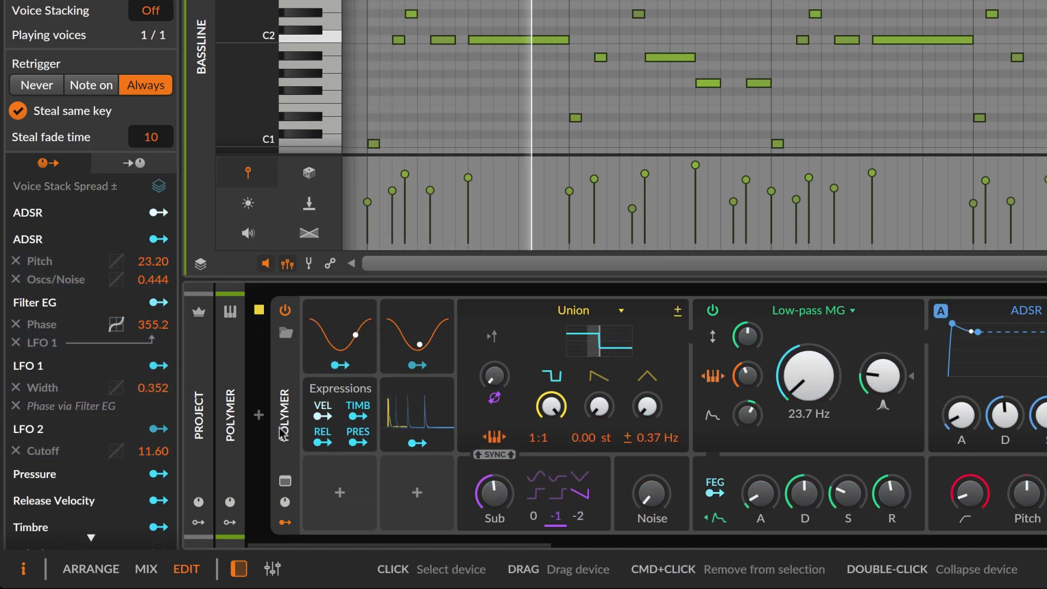
Step: Use Save Preset to Library on the Polymer device, naming the preset 'Mod Bass 3'
right_click(281, 405)
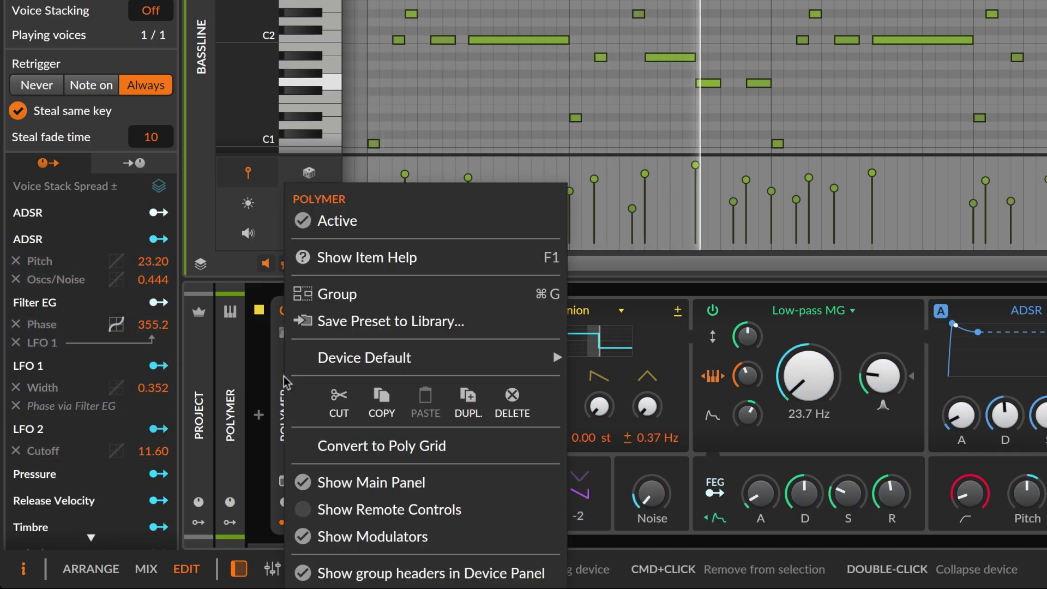
mouse_move(321, 366)
left_click(349, 321)
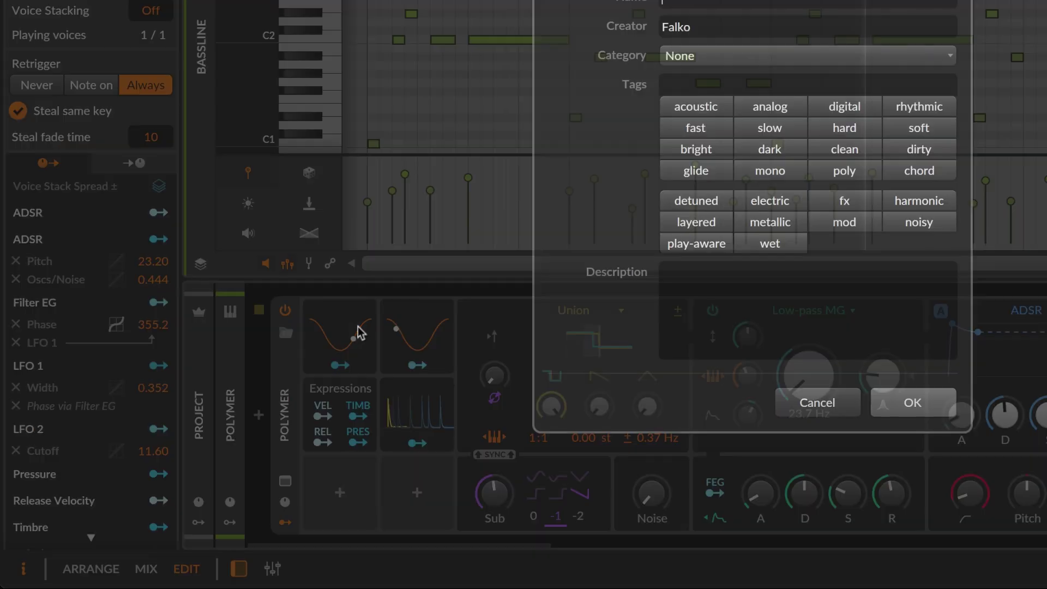
type("Mod Bass 3")
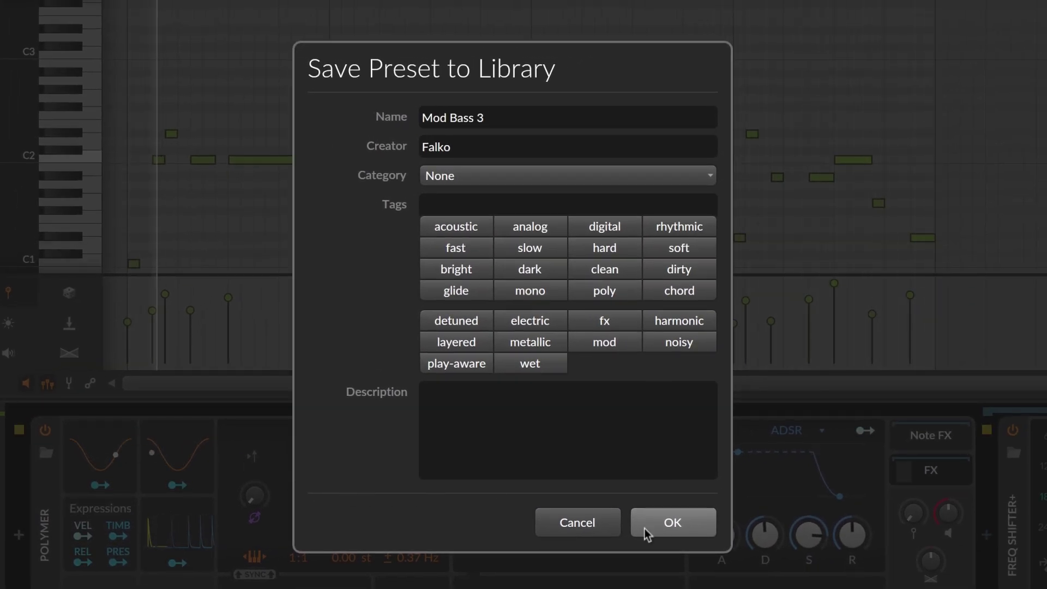
left_click(669, 532)
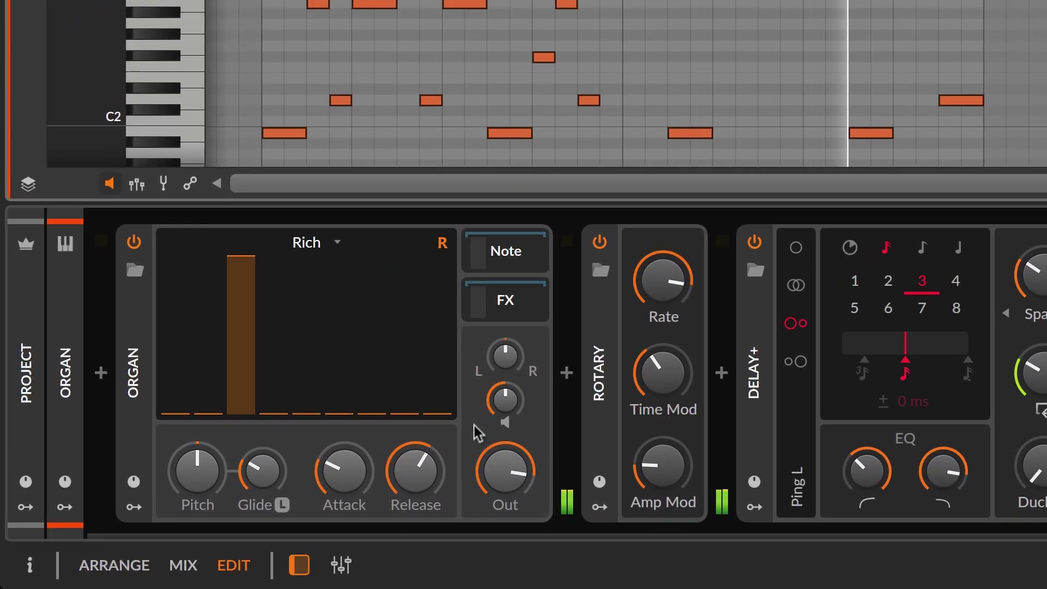
Step: Raise the Organ's Level 15th drawbar to -15.3 dB and Level 8th to -8.9 dB, then show its modulator slots
left_click_drag(346, 421, 346, 332)
left_click_drag(274, 413, 280, 304)
left_click(134, 507)
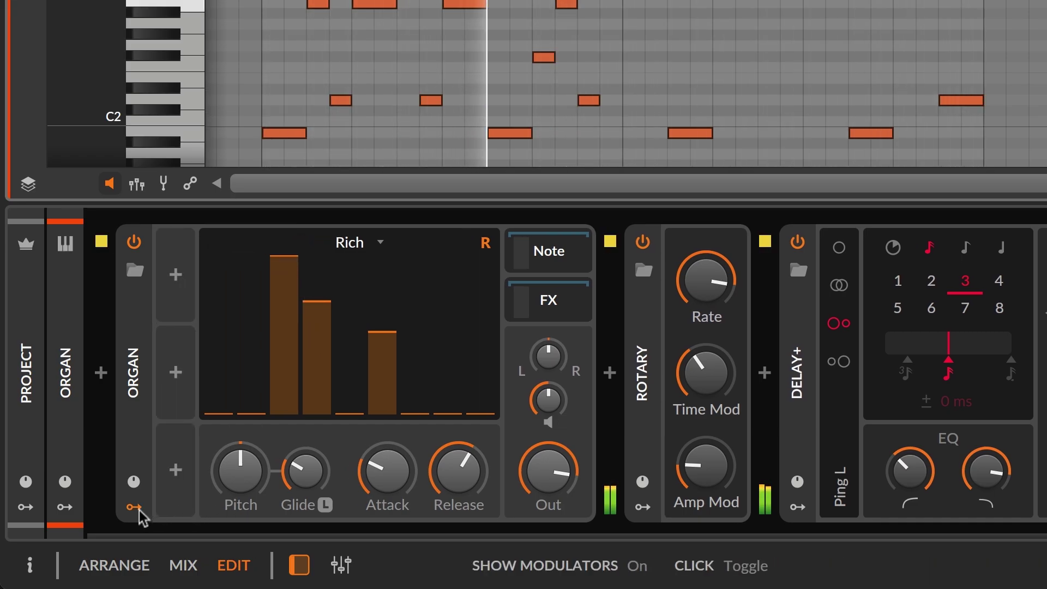
Step: Add a Random modulator to the Organ
left_click(186, 293)
scroll(529, 180, "down", 5)
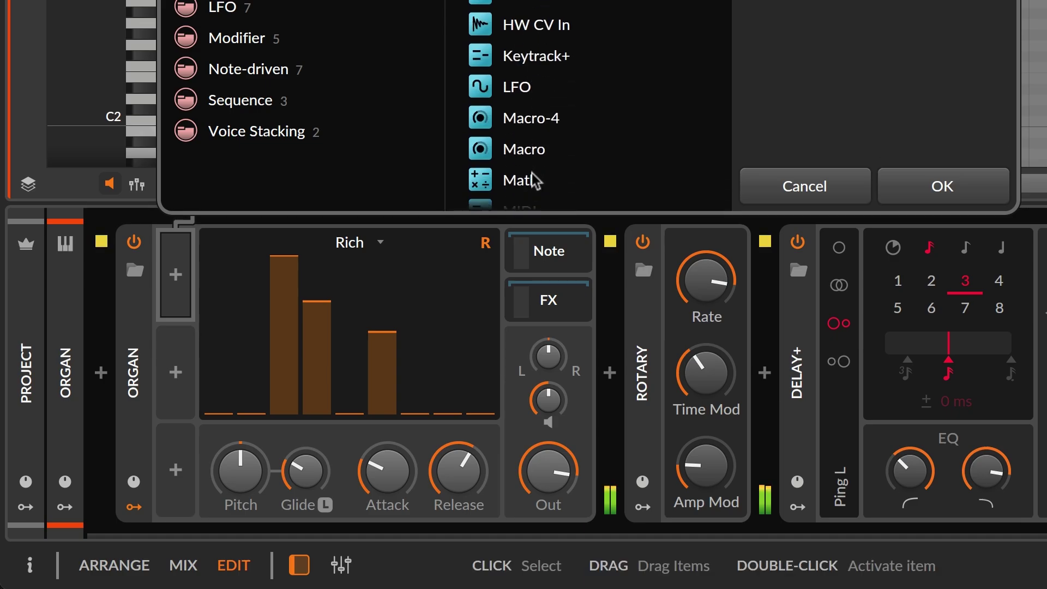
scroll(535, 180, "down", 4)
left_click(543, 162)
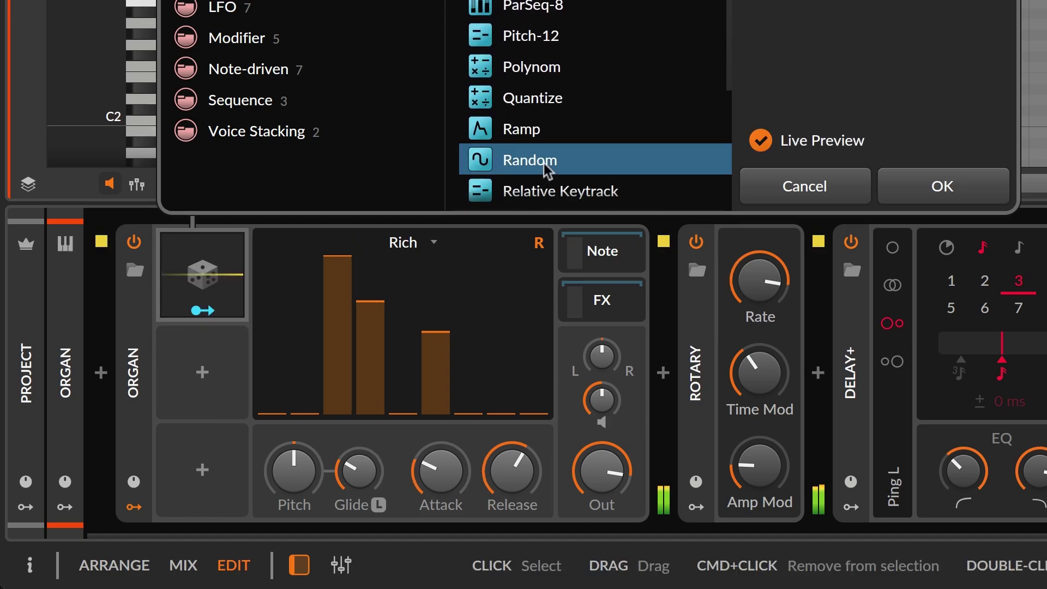
left_click(922, 199)
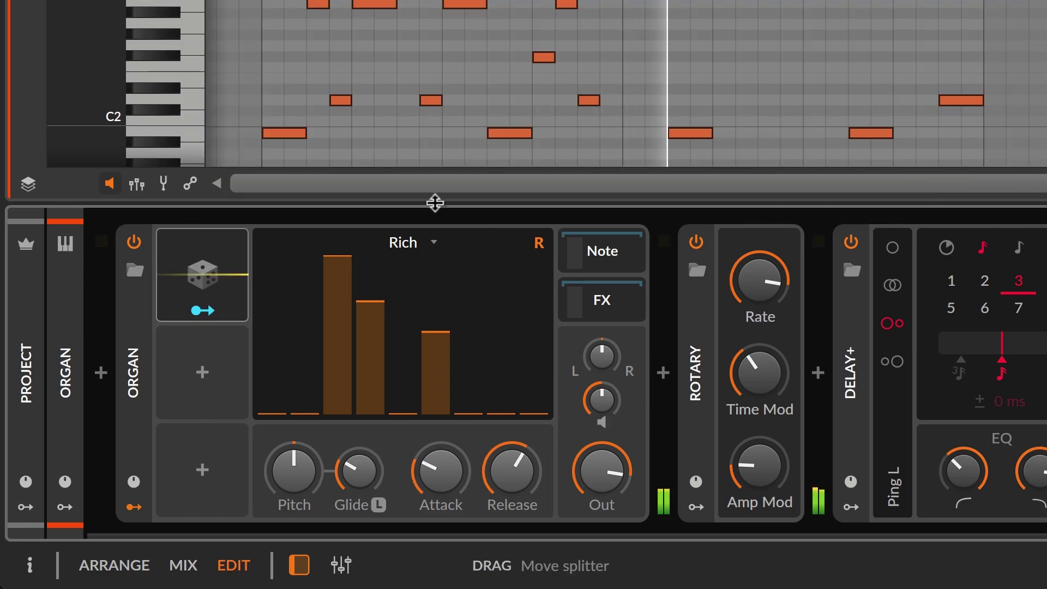
Step: Set the Random modulator to Hold timebase, Note trigger and bipolar output
left_click(212, 267)
left_click(420, 282)
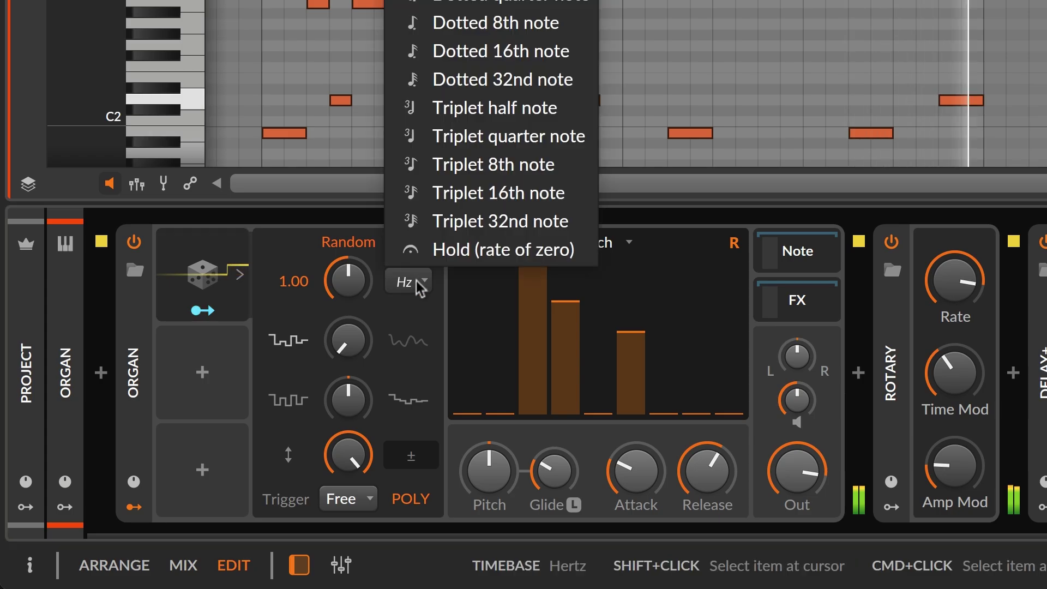
left_click(456, 252)
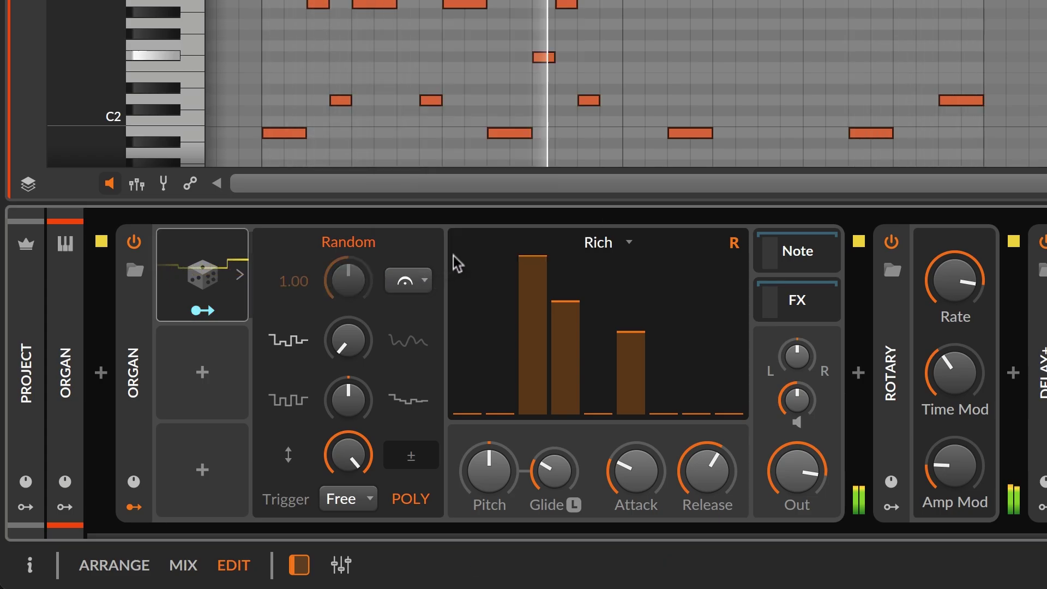
left_click(349, 498)
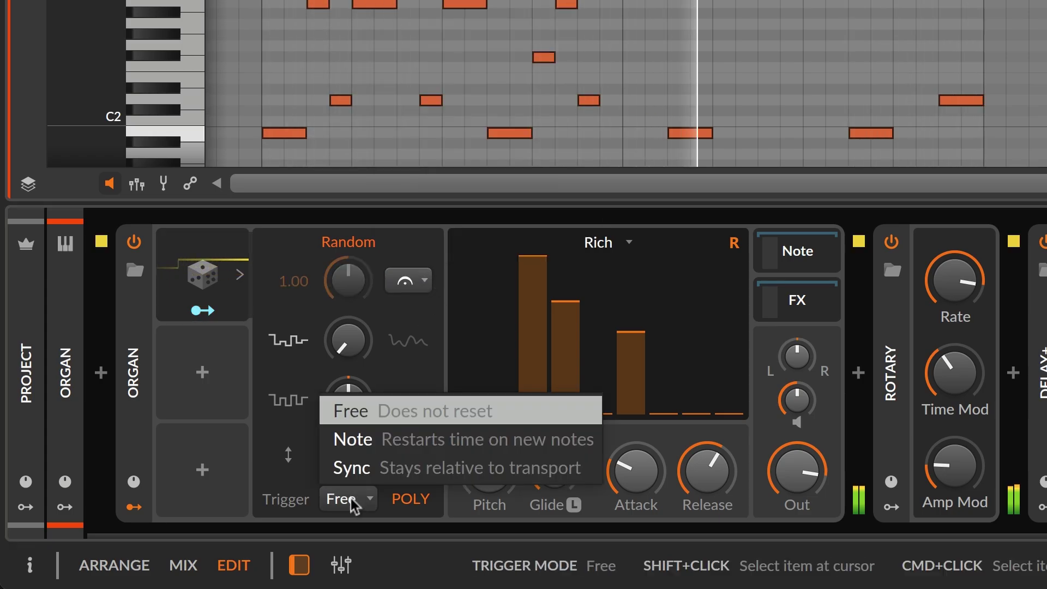
left_click(369, 457)
left_click(411, 456)
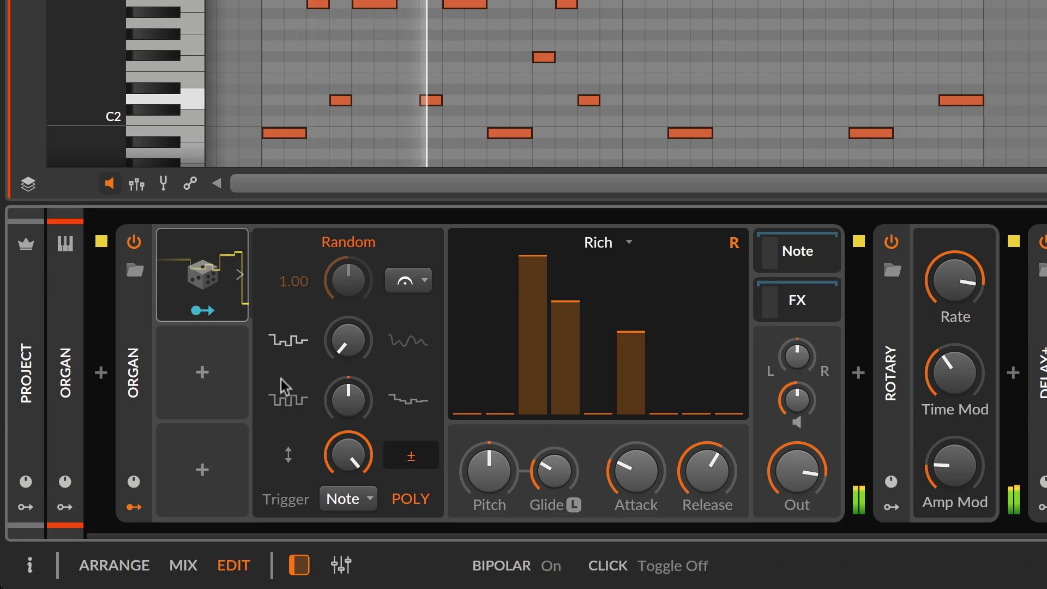
left_click(205, 281)
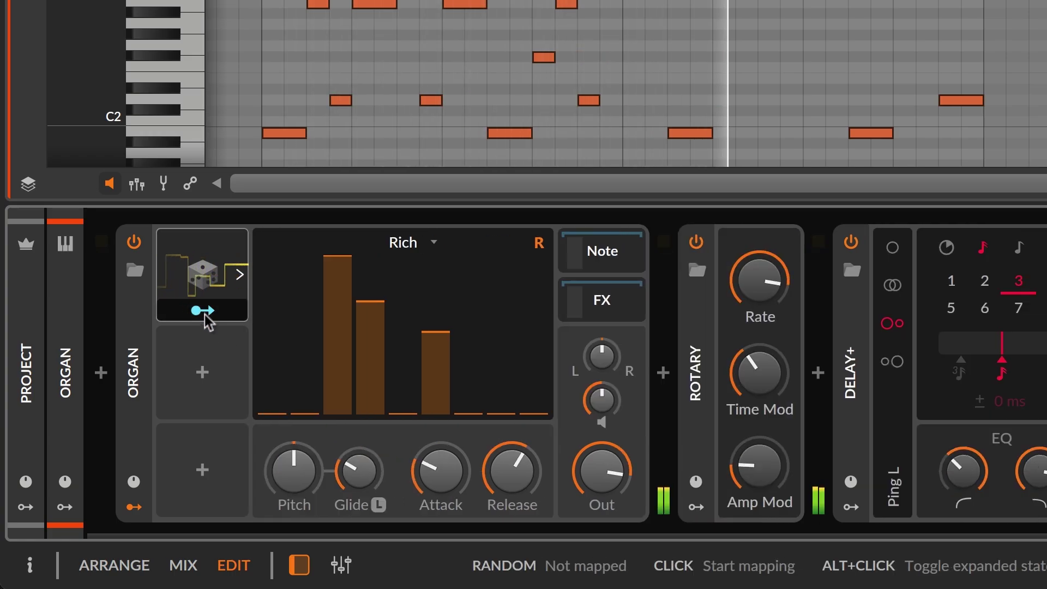
Step: Map the Random modulator to the Level 8th drawbar
left_click(203, 317)
left_click_drag(373, 309, 373, 272)
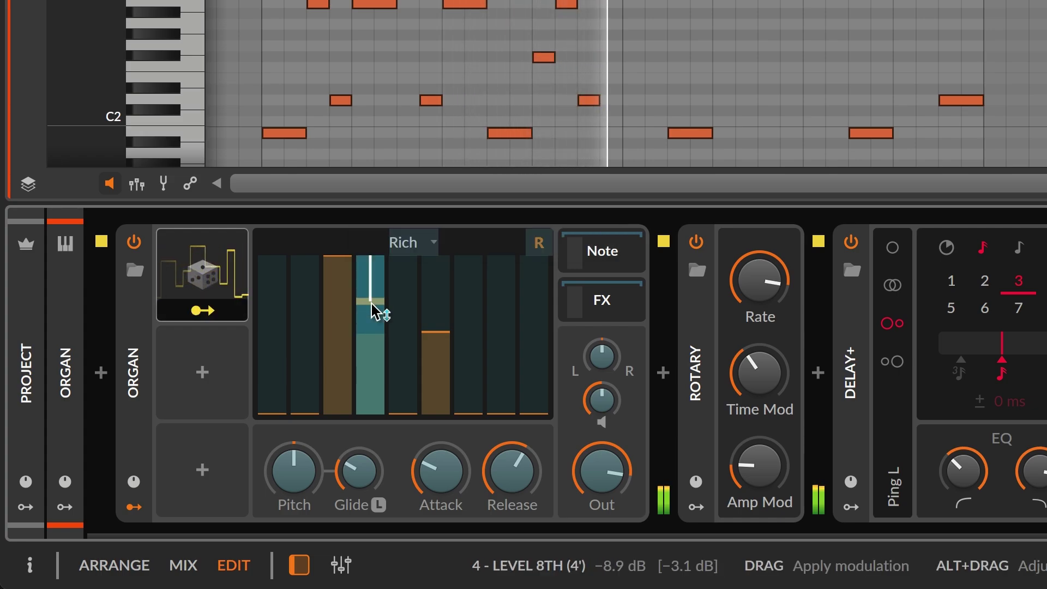
left_click(133, 321)
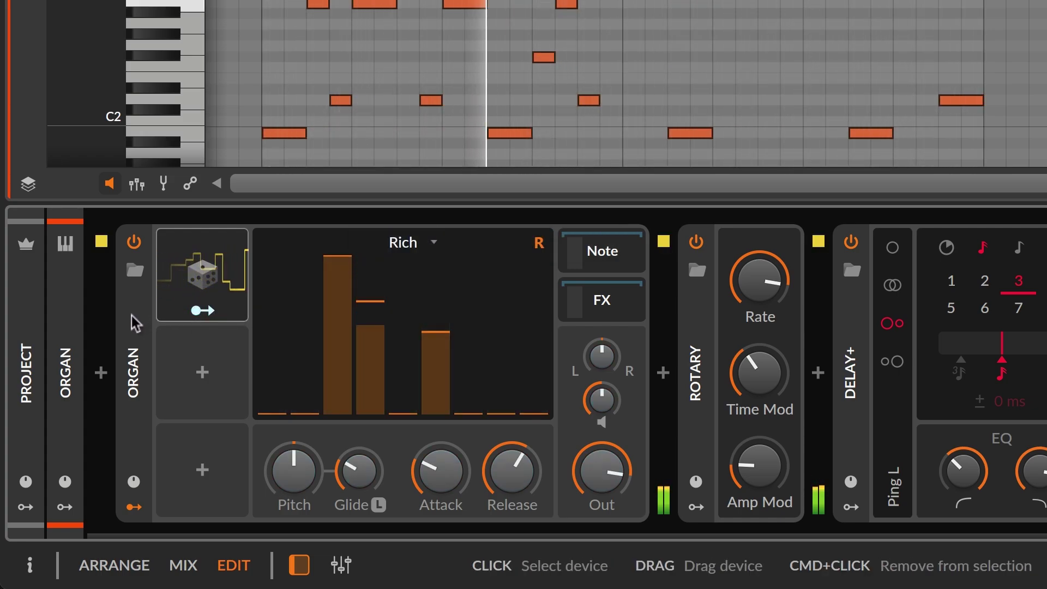
Step: Add an LFO modulator to the Organ and switch it to unipolar
left_click(203, 373)
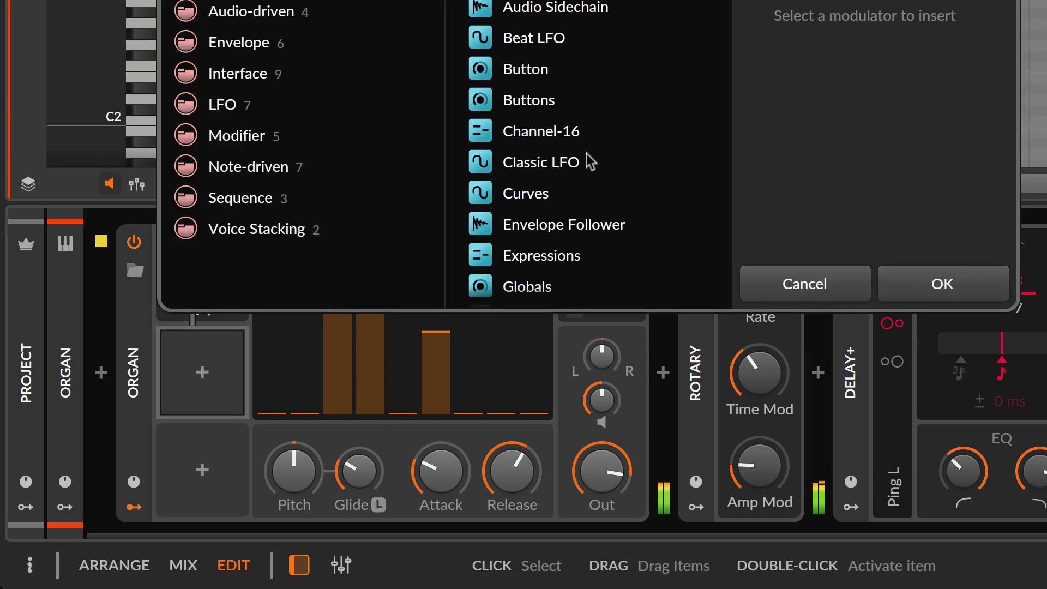
scroll(589, 162, "down", 5)
left_click(543, 85)
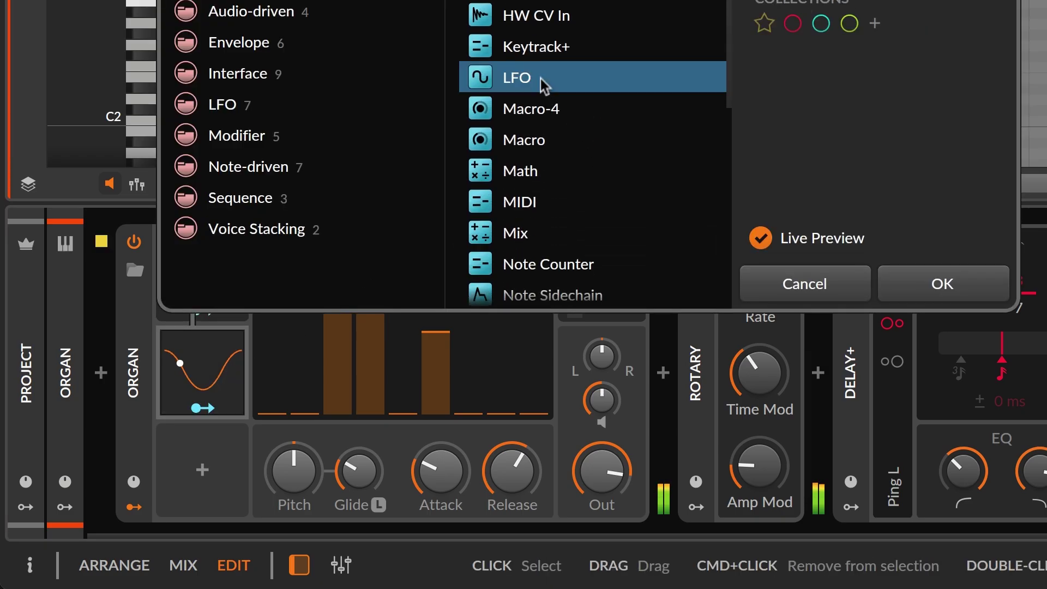
left_click(927, 283)
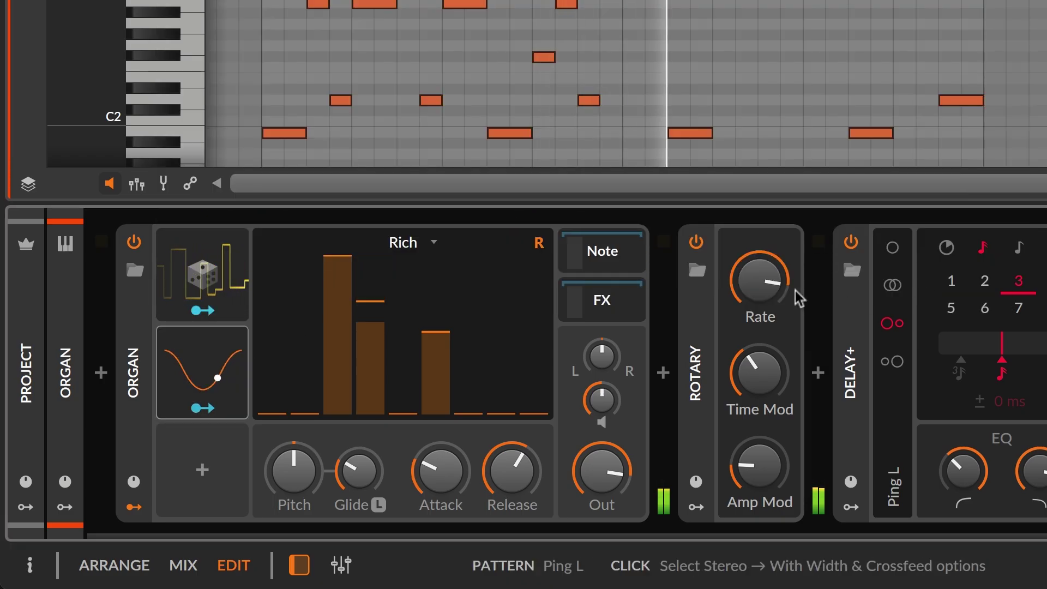
left_click(228, 363)
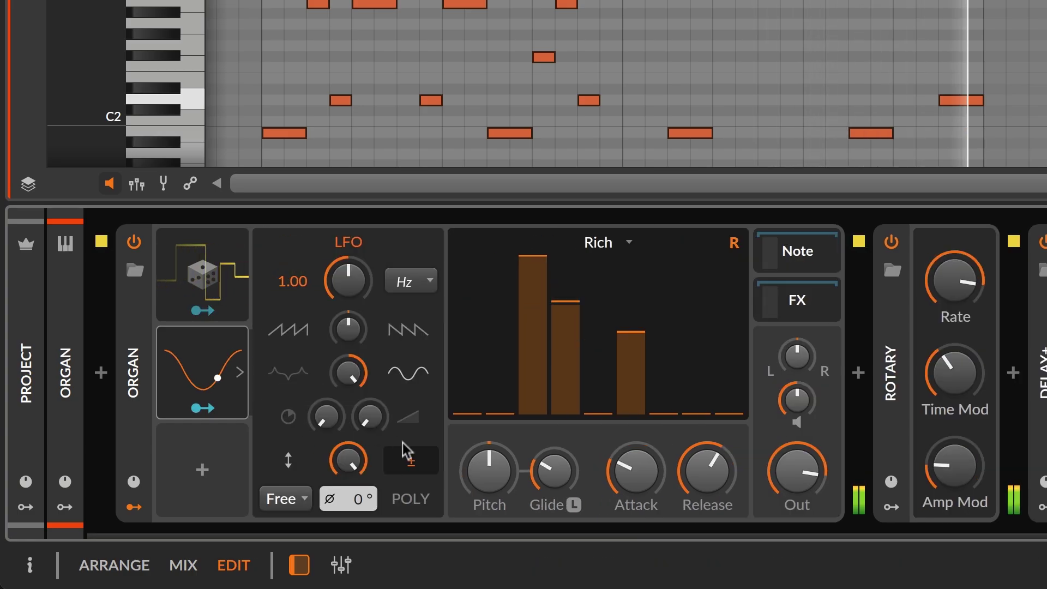
left_click(417, 461)
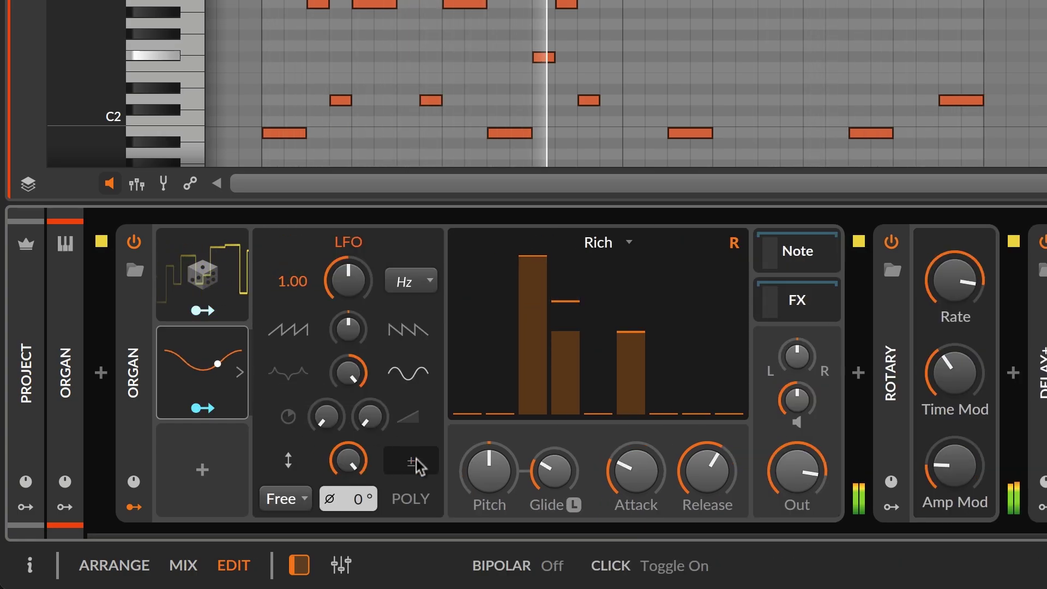
Step: Map the LFO to the Level 15th and Level 12th drawbars
left_click(210, 410)
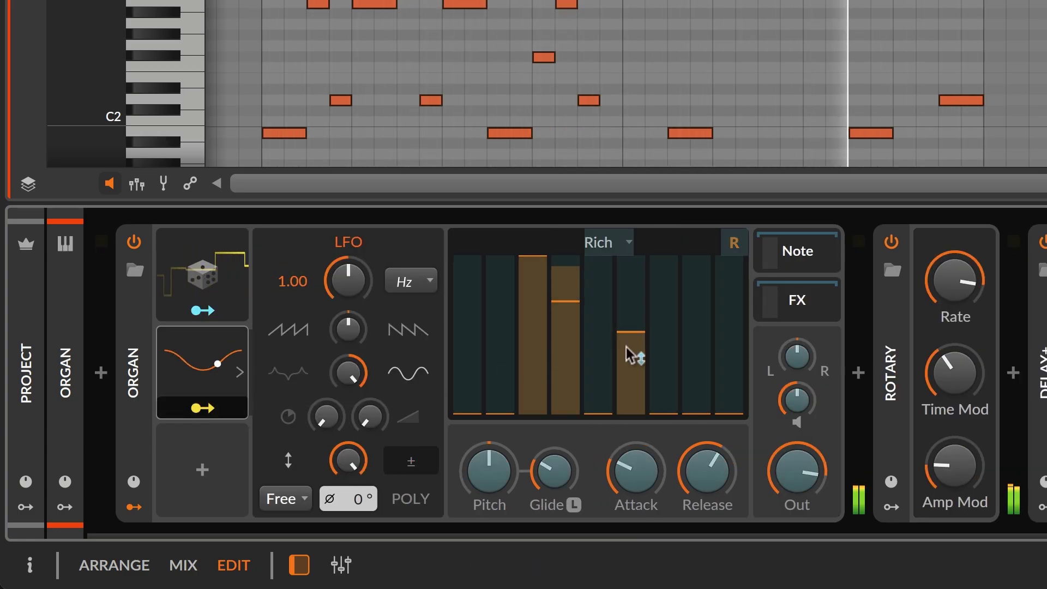
left_click_drag(639, 346, 639, 347)
left_click_drag(605, 382, 605, 370)
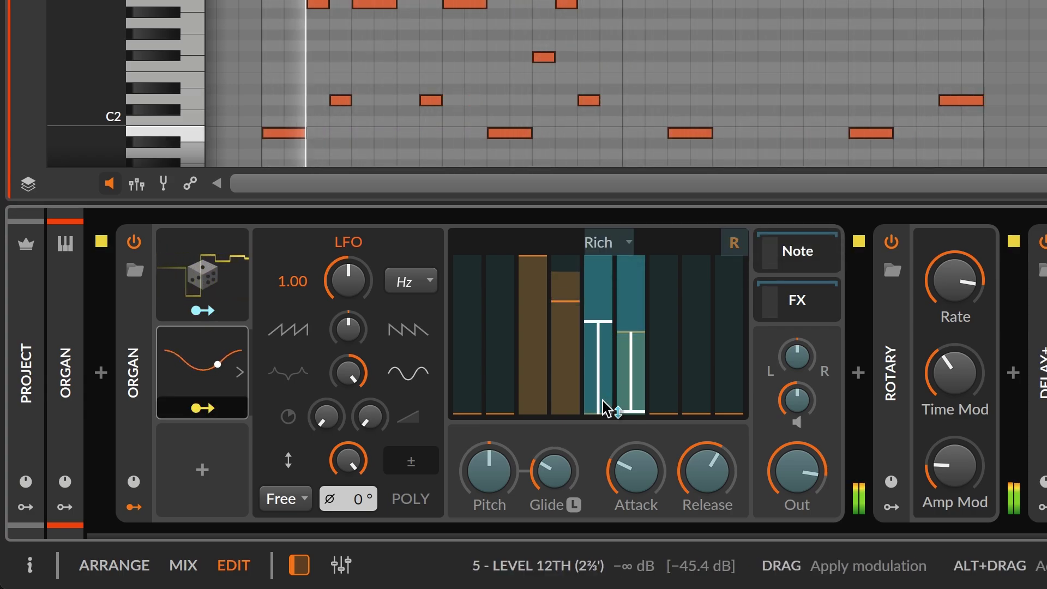
left_click(242, 413)
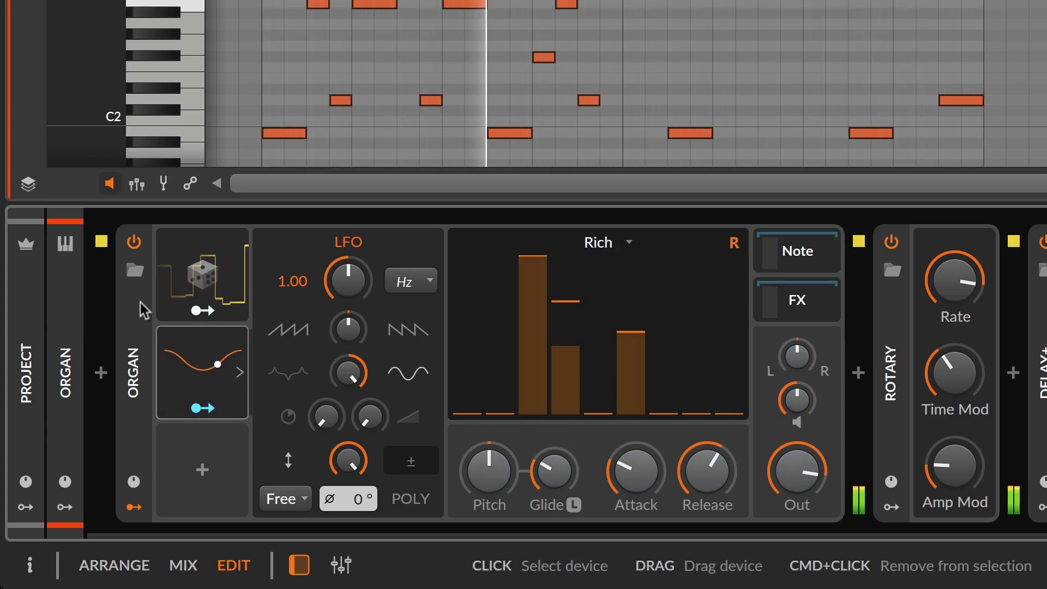
Step: Map the Random modulator to the Organ LFO's Rate knob
left_click(202, 310)
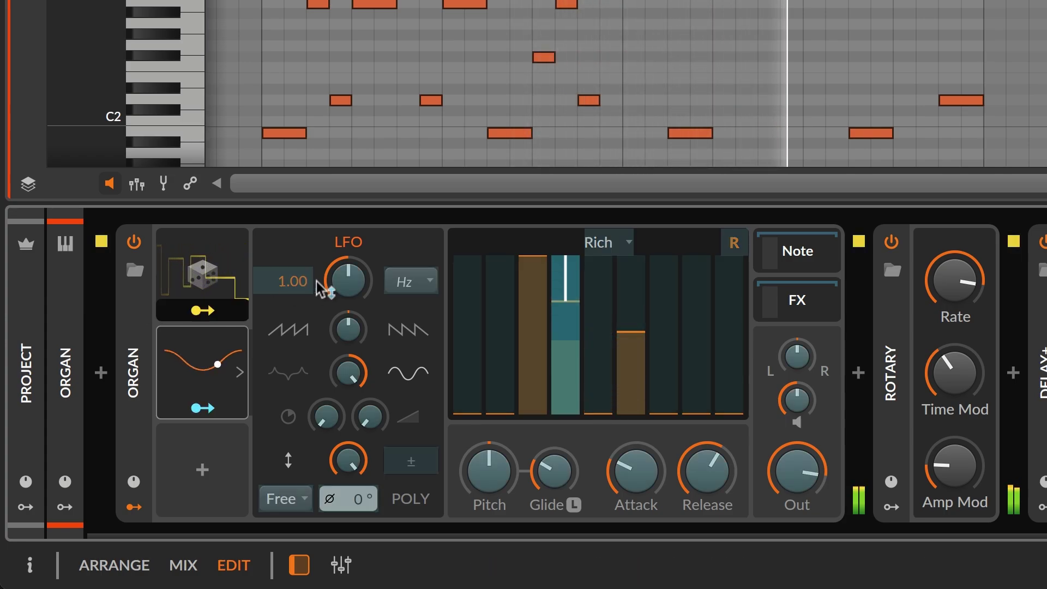
left_click_drag(357, 286, 357, 335)
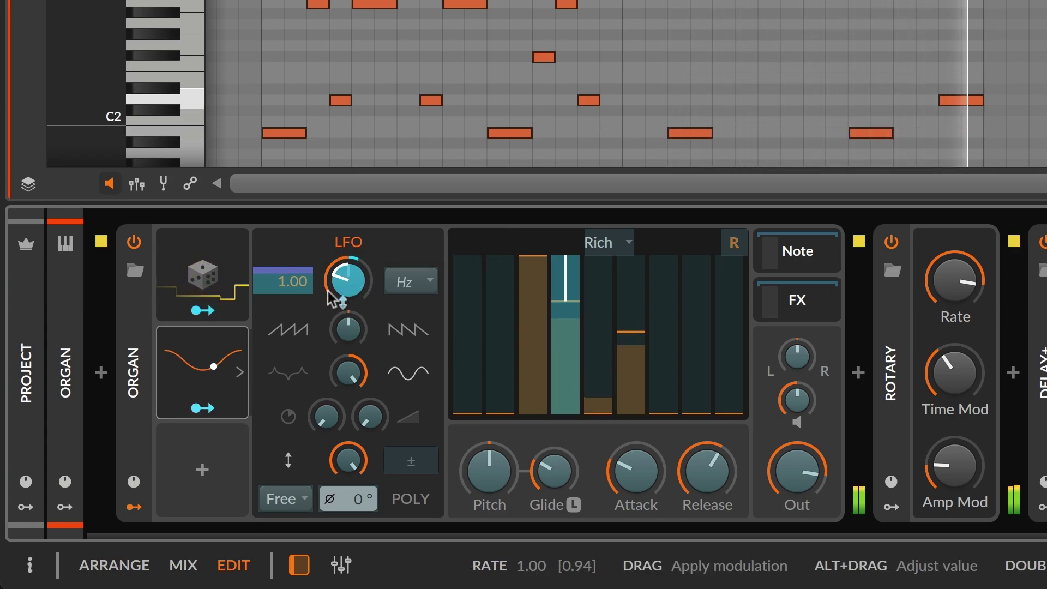
left_click(212, 312)
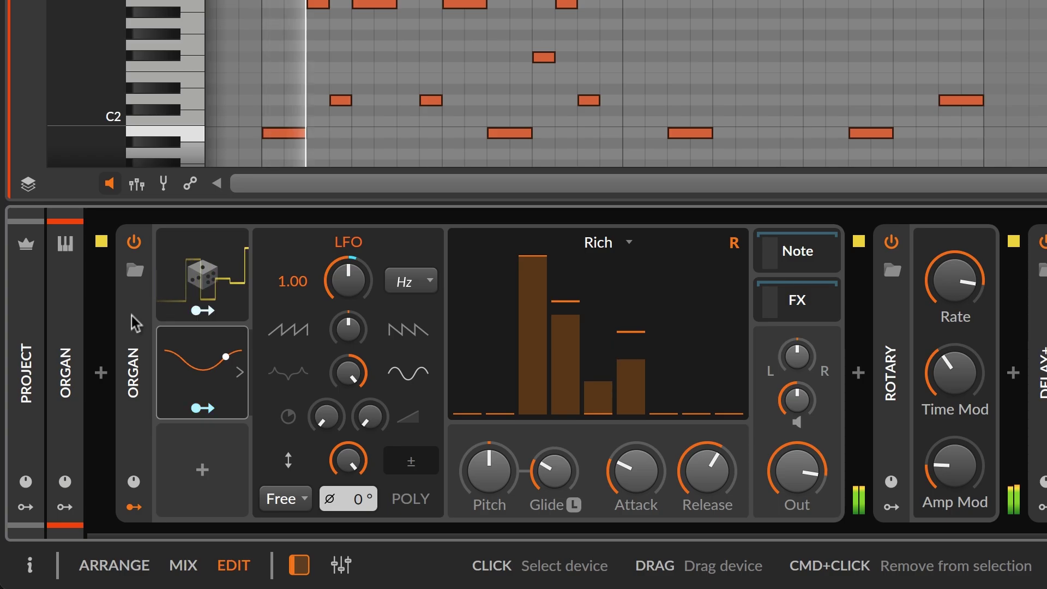
Step: Collapse the LFO and audition the Organ at octave +1 and -1, resetting to ±0
left_click(240, 358)
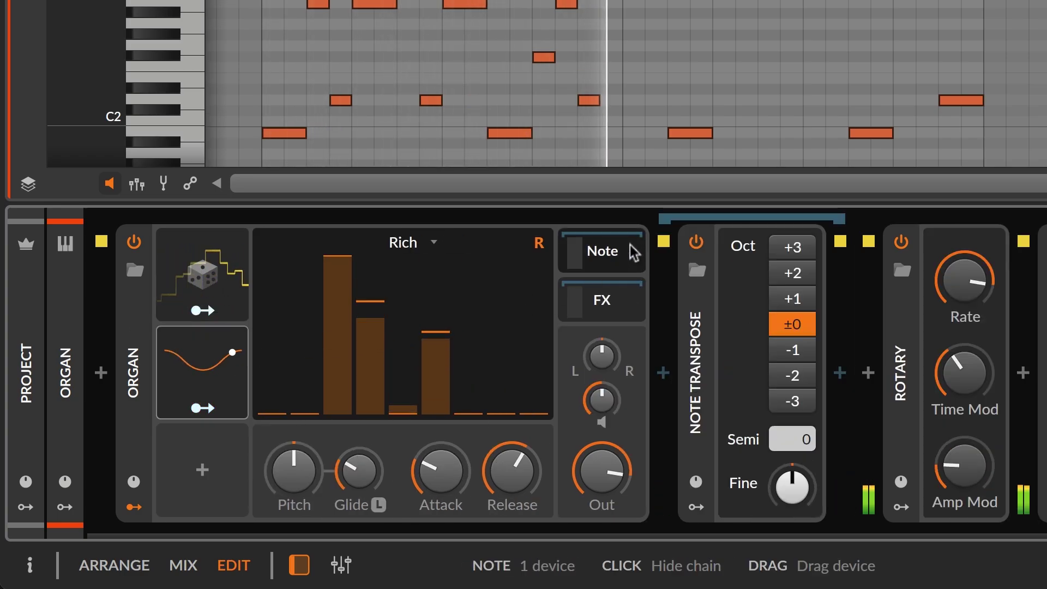
left_click(810, 305)
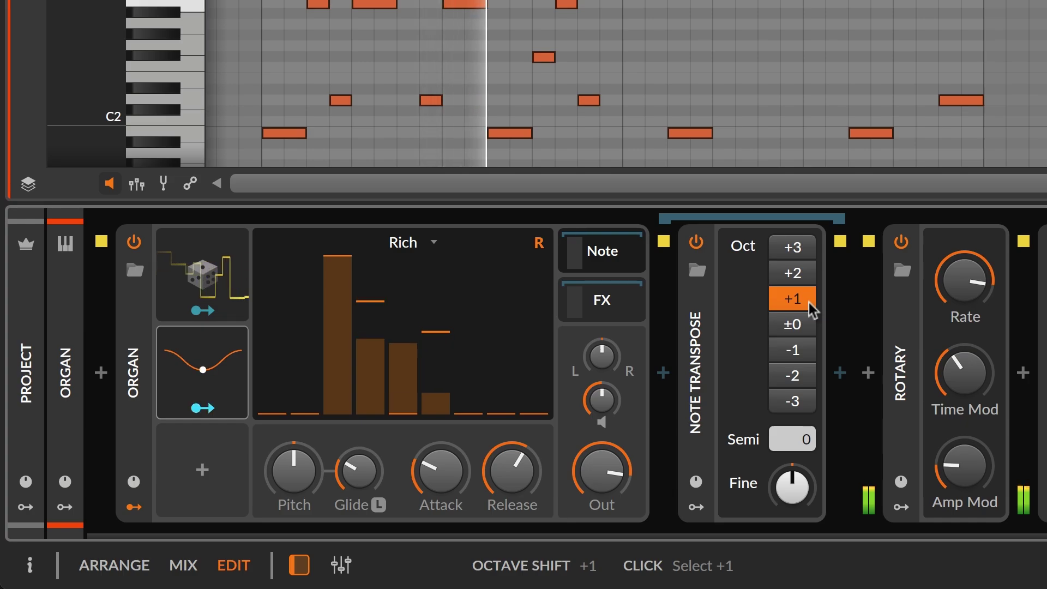
left_click(809, 349)
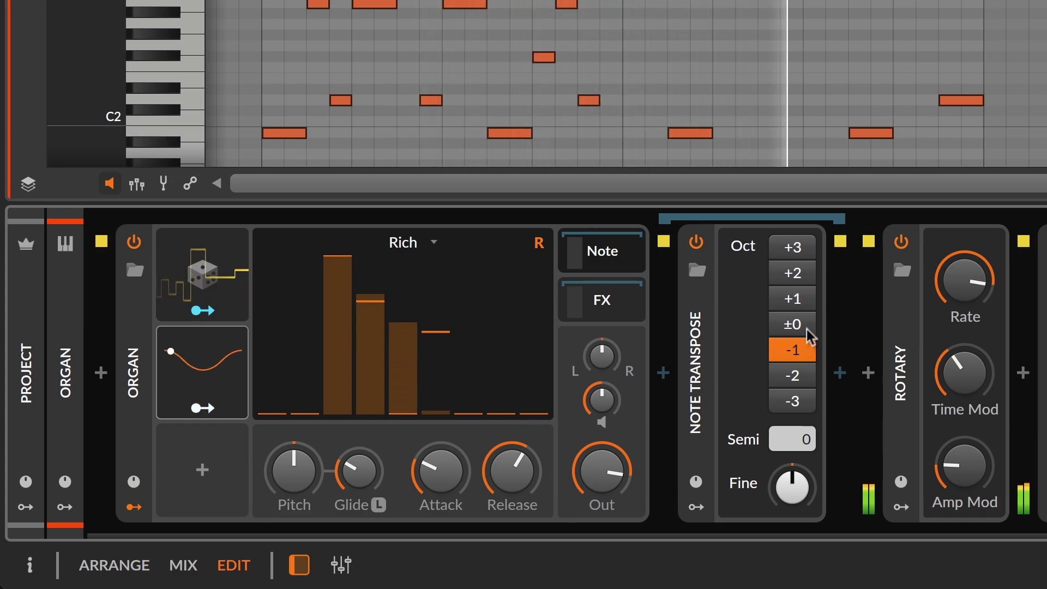
left_click(807, 330)
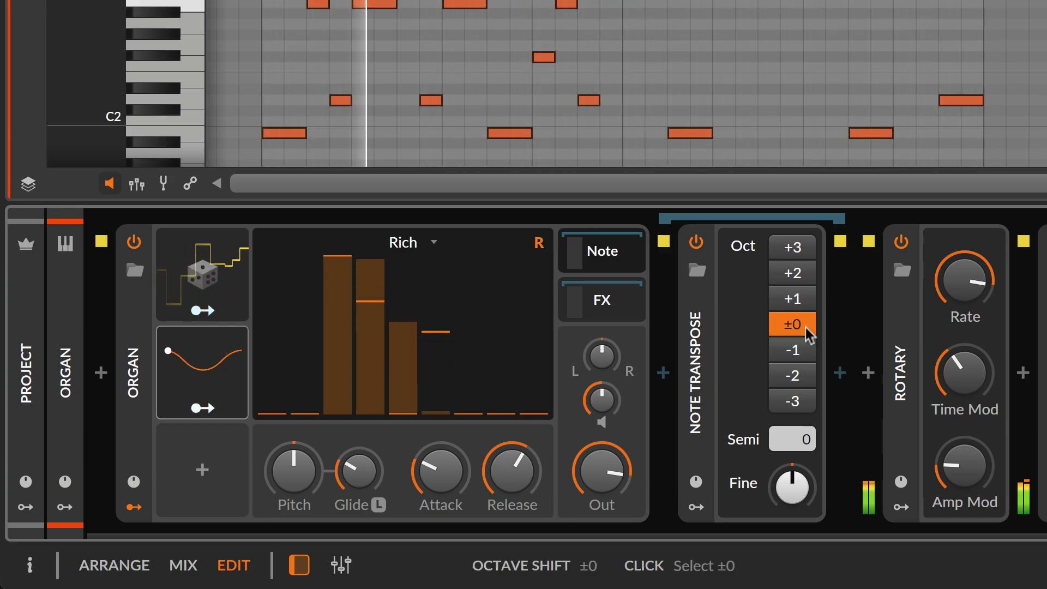
Step: Map the Random modulator to push the Note Transpose octave upward
left_click(231, 318)
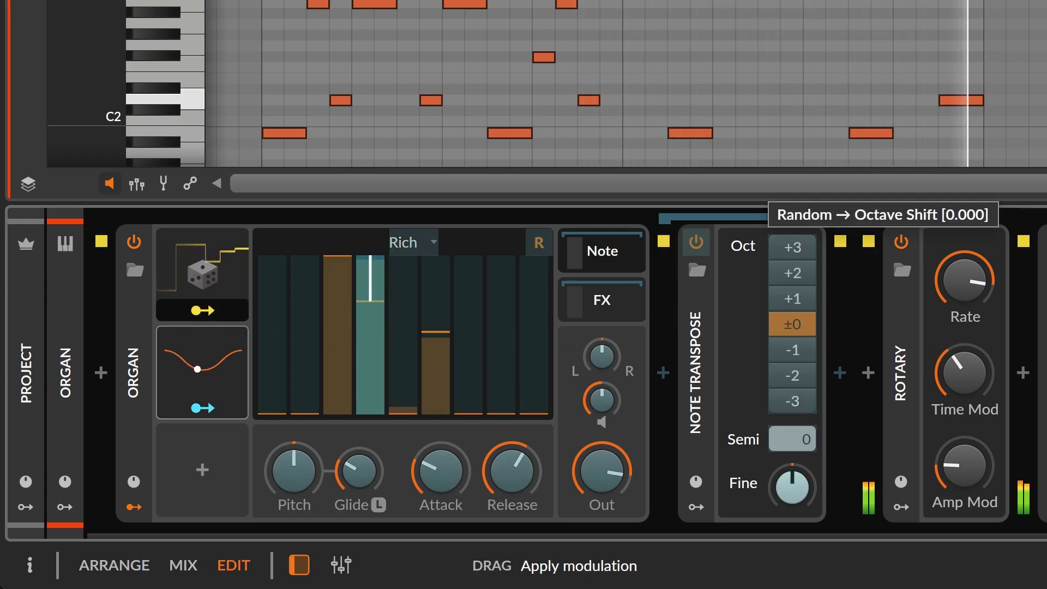
left_click_drag(793, 324, 792, 285)
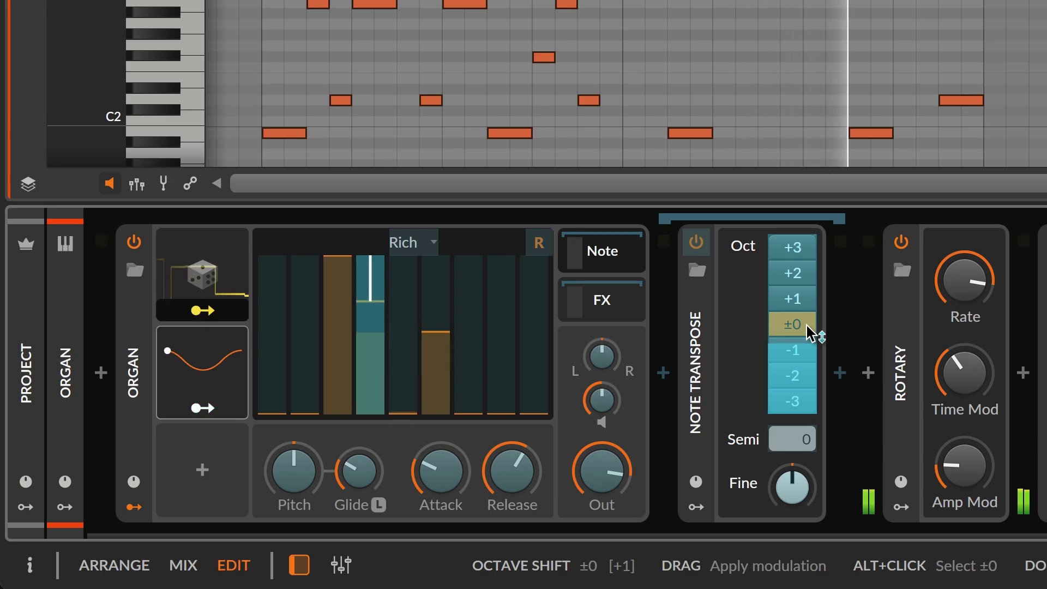
key("Escape")
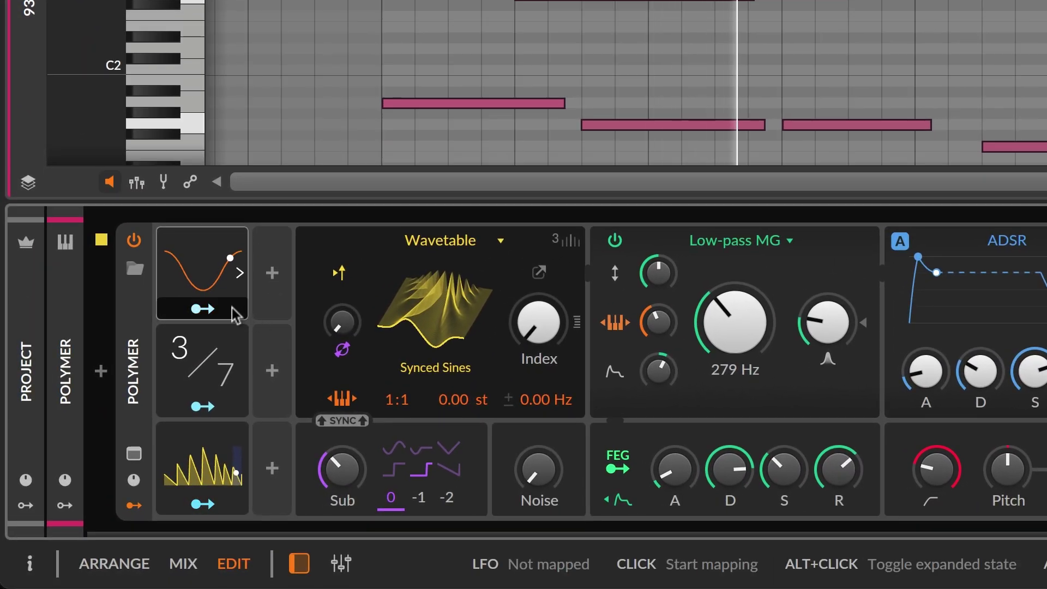
Step: Map Polymer's LFO to the Sub level at -11.2% and to pan at about 18.1%, running per voice
left_click(232, 308)
left_click_drag(351, 461, 352, 483)
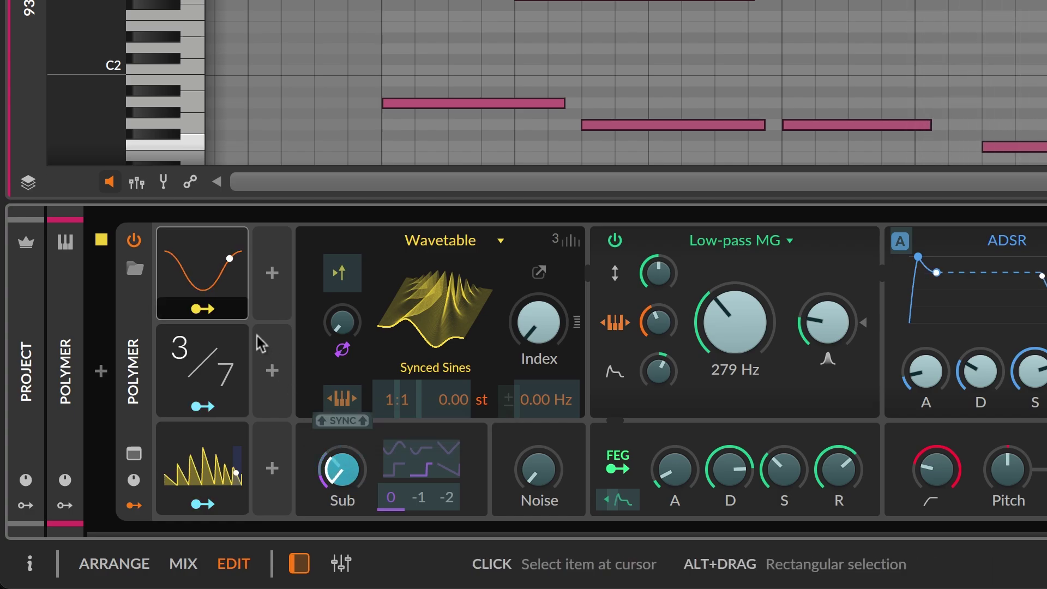
right_click(220, 277)
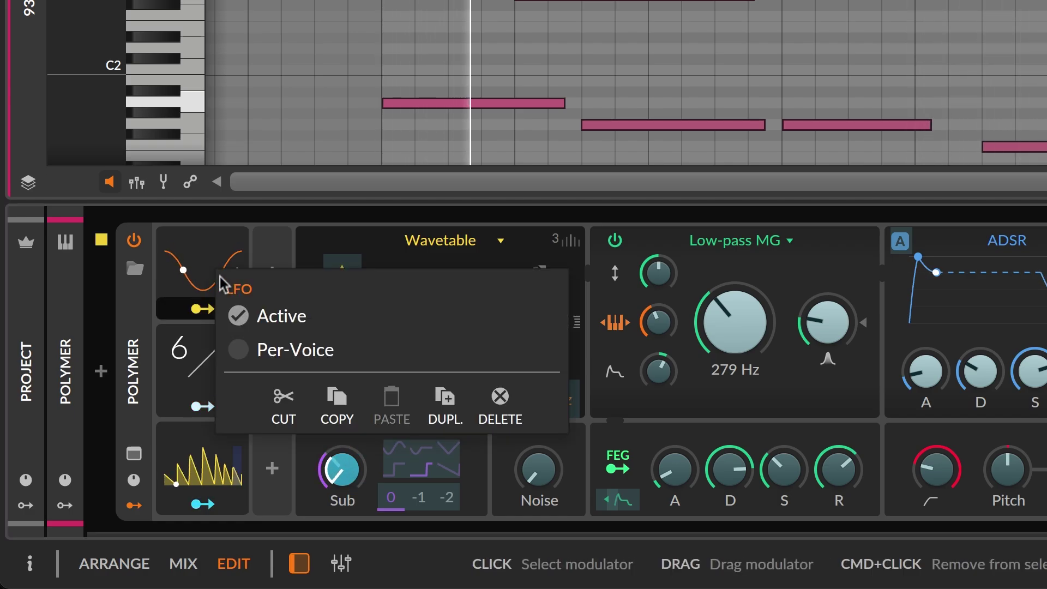
left_click(246, 355)
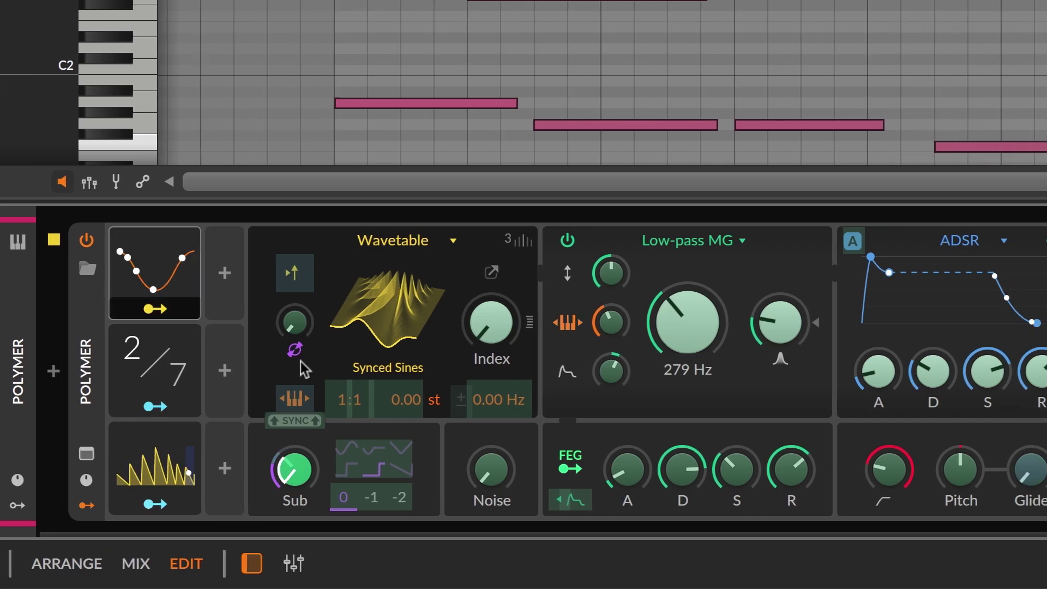
left_click_drag(806, 405, 806, 360)
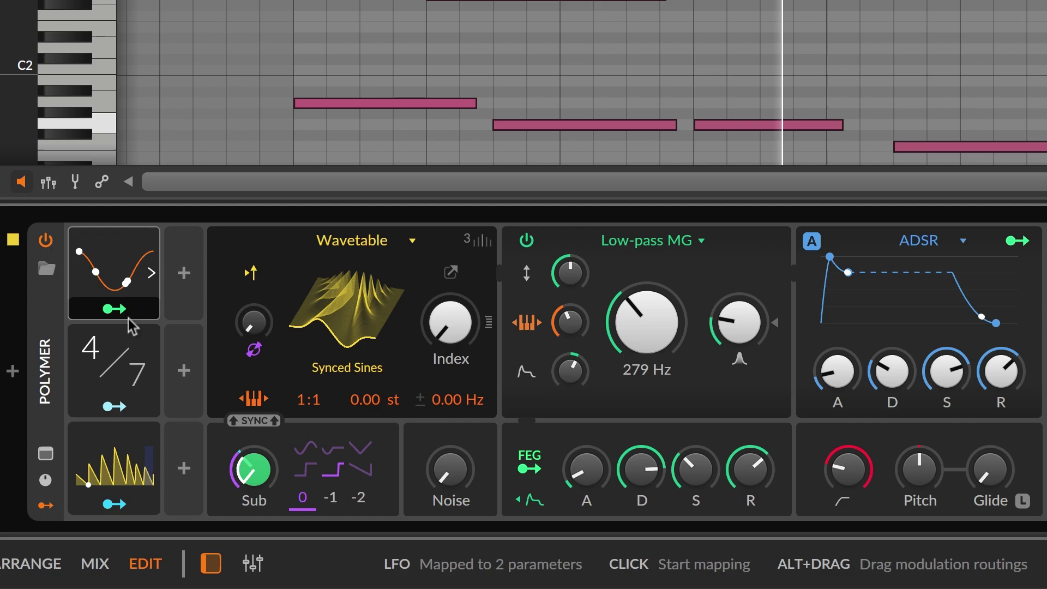
Step: Map the Note Counter to the wavetable Index and make it per-voice
left_click(131, 360)
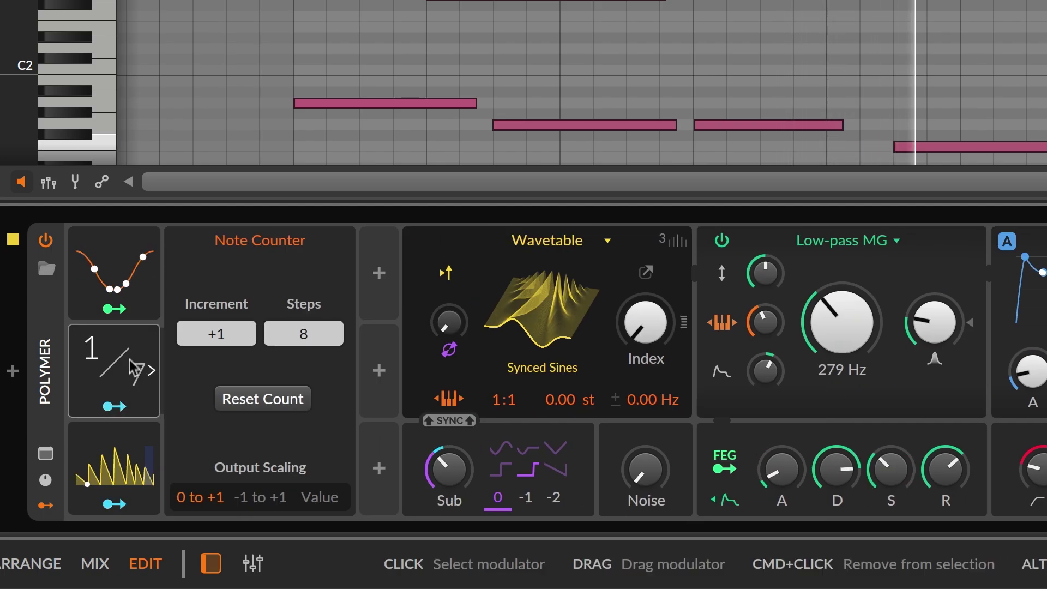
left_click(133, 405)
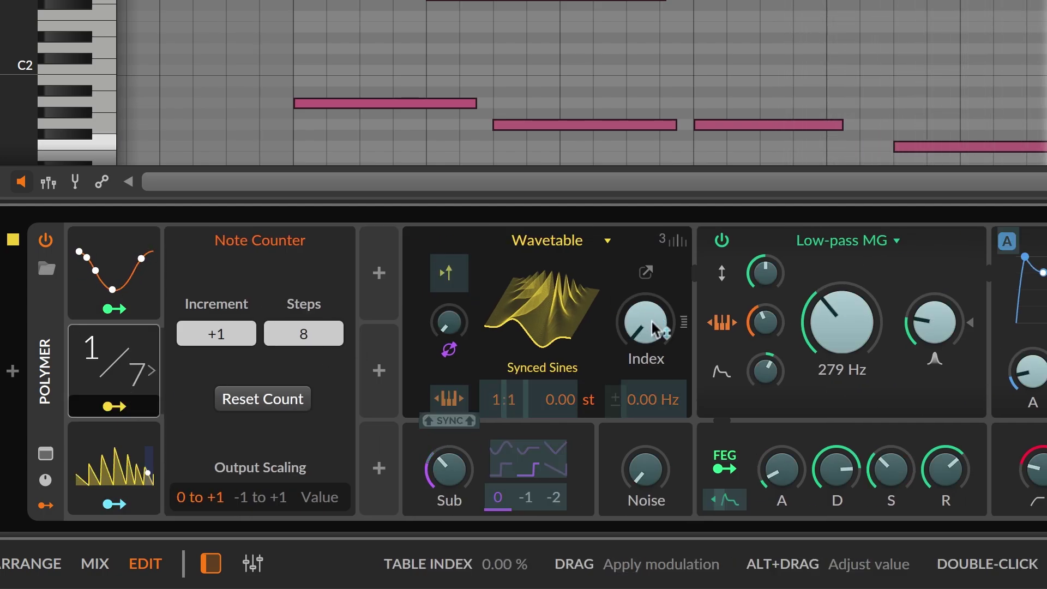
mouse_move(655, 329)
left_mouse_down()
mouse_move(655, 313)
mouse_move(654, 328)
left_mouse_up()
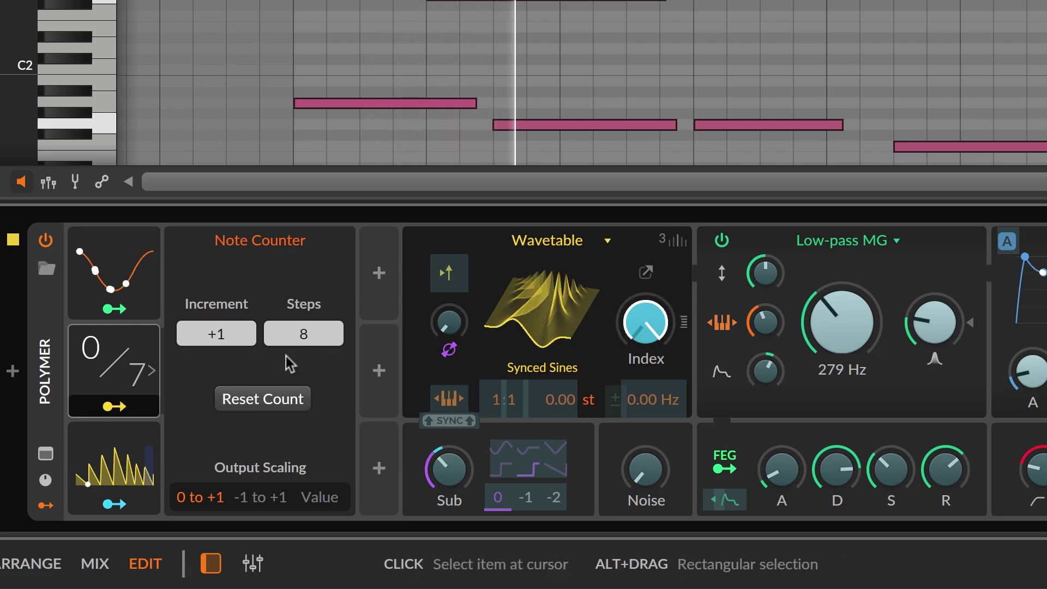
right_click(118, 406)
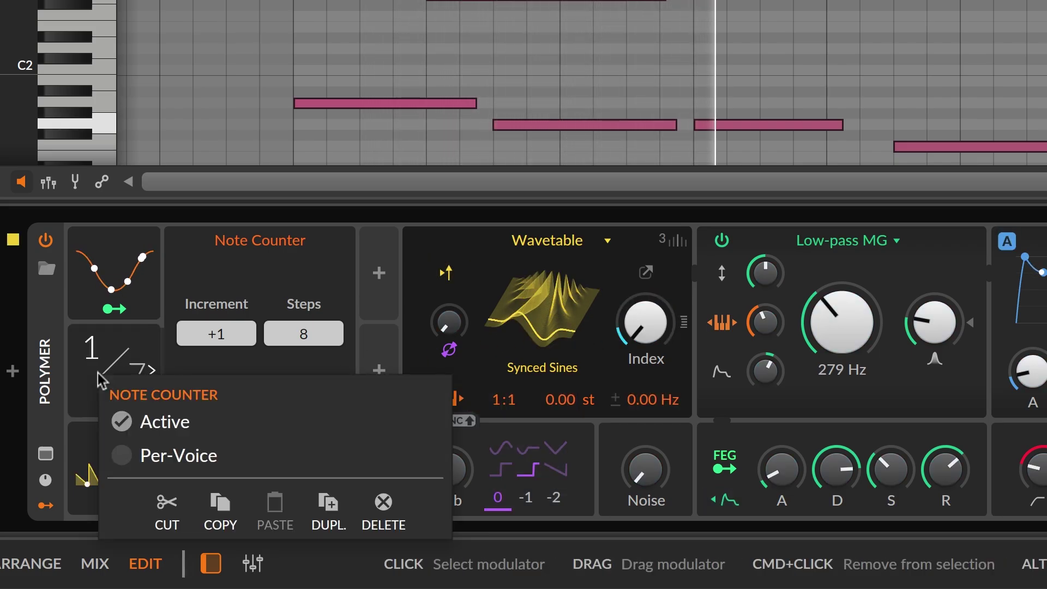
left_click(125, 465)
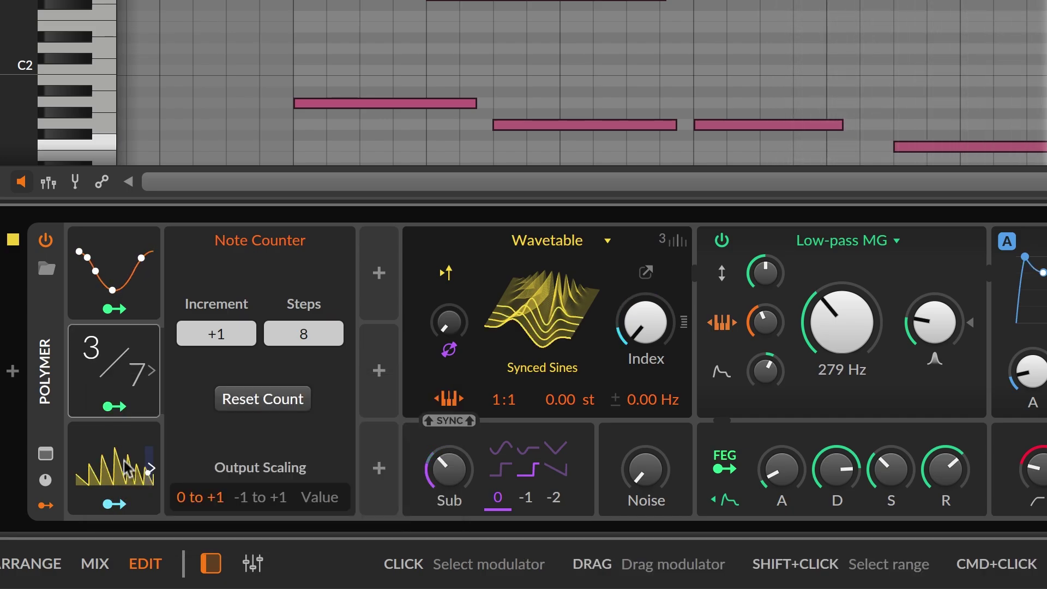
Step: Add a 4% LFO amount to the wavetable Index and show the Segments modulator settings
left_click(114, 308)
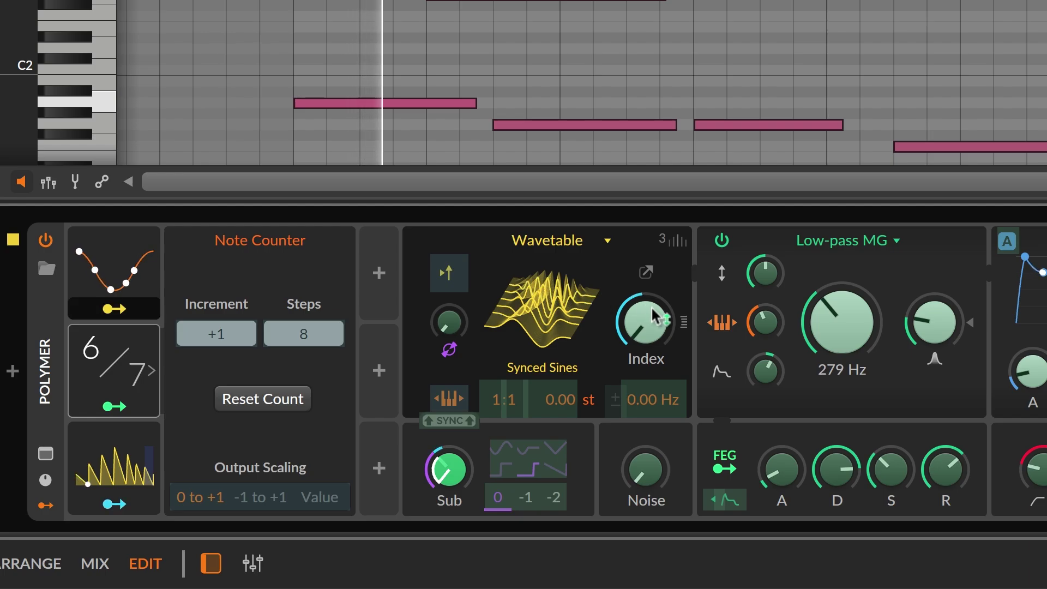
mouse_move(653, 311)
left_mouse_down()
mouse_move(653, 298)
mouse_move(654, 307)
left_mouse_up()
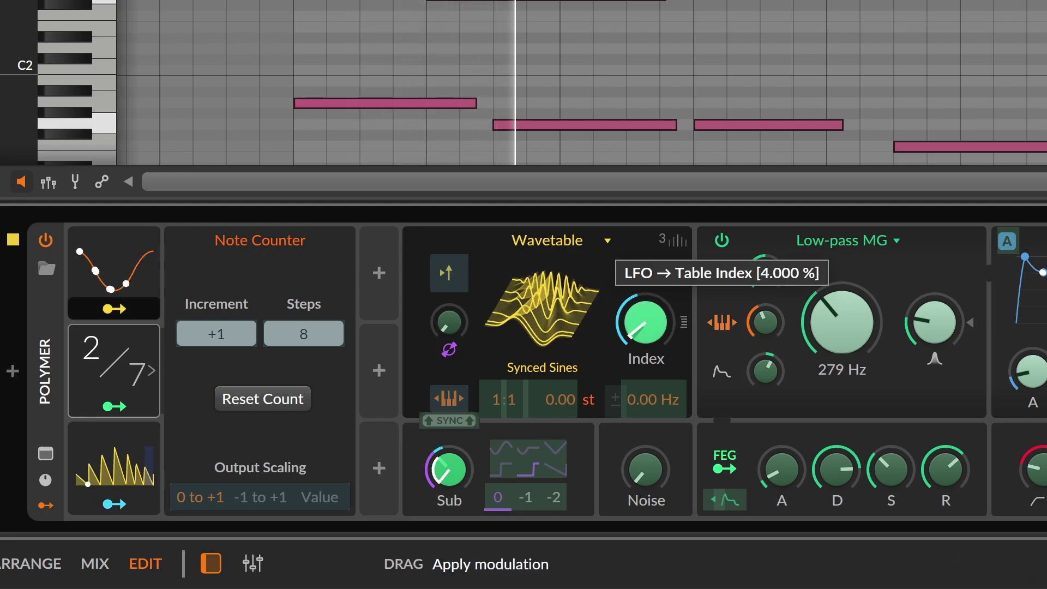
left_click(434, 376)
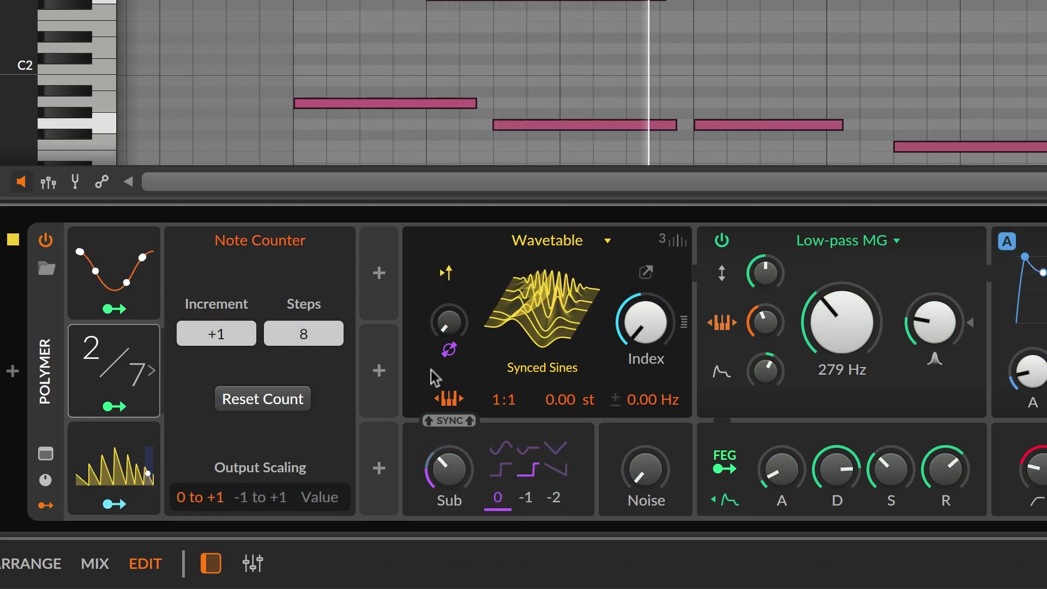
left_click(139, 458)
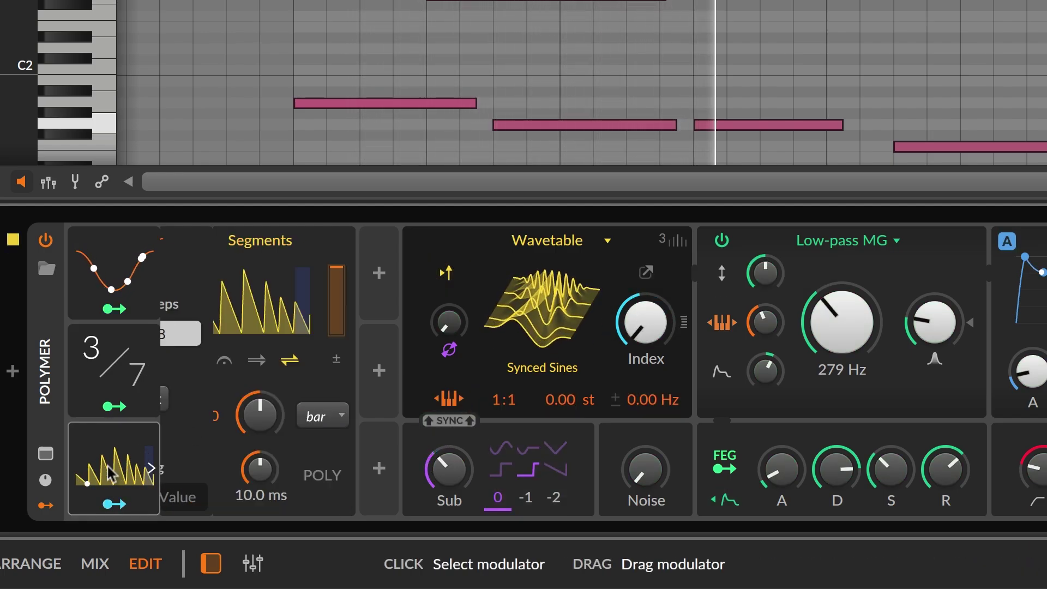
Step: Map Polymer's Segments modulator to the Low-pass MG filter cutoff with an amount of about 45.2
left_click(114, 504)
left_click_drag(835, 310, 834, 284)
key("Escape")
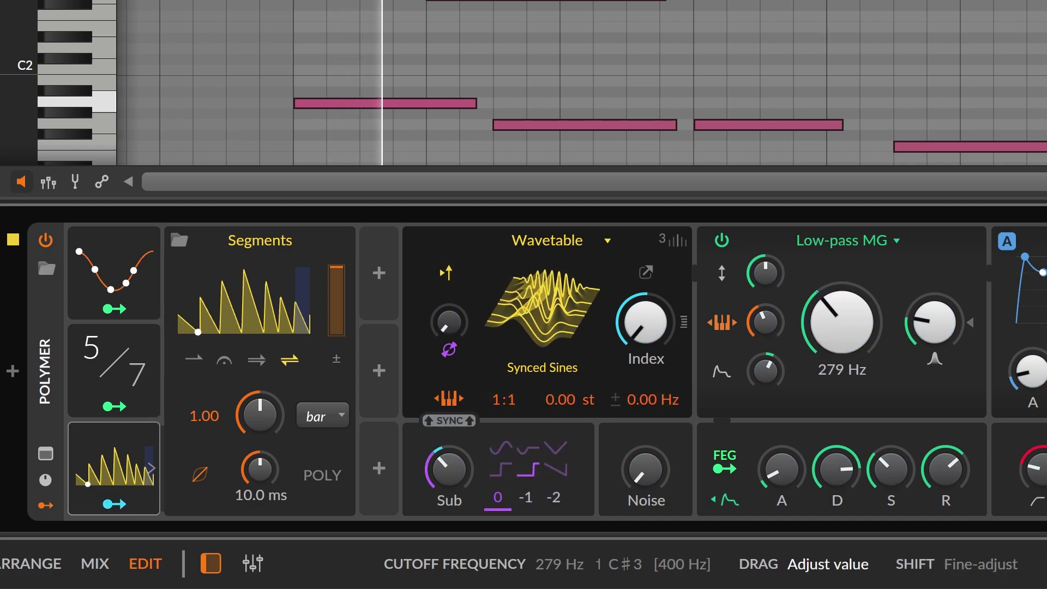